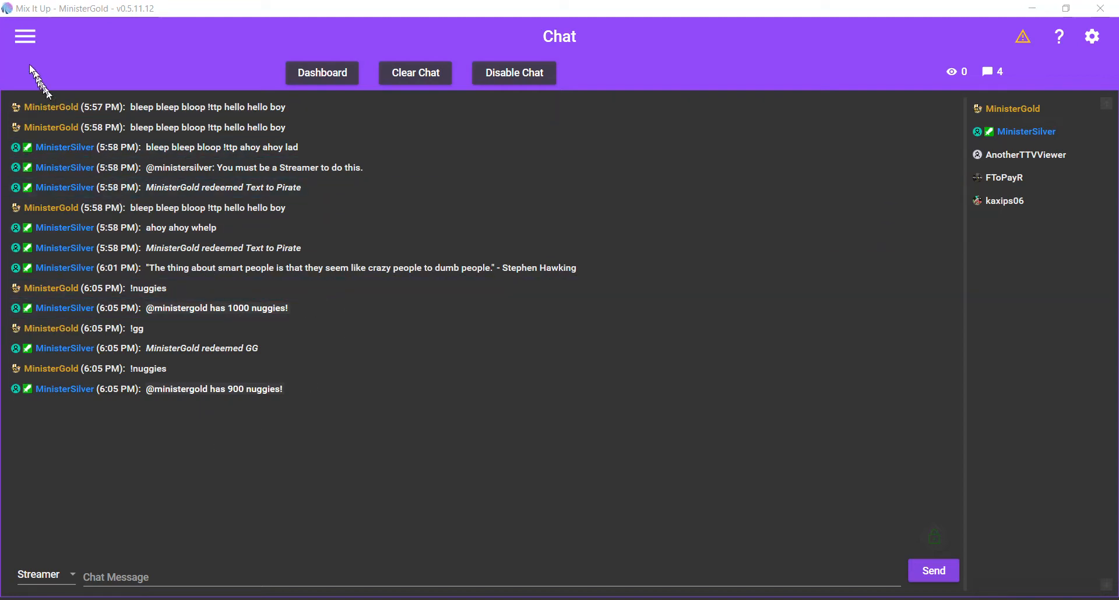
Step: Look through the online acquire rate options for a new currency, then discard the new currency form
click(25, 38)
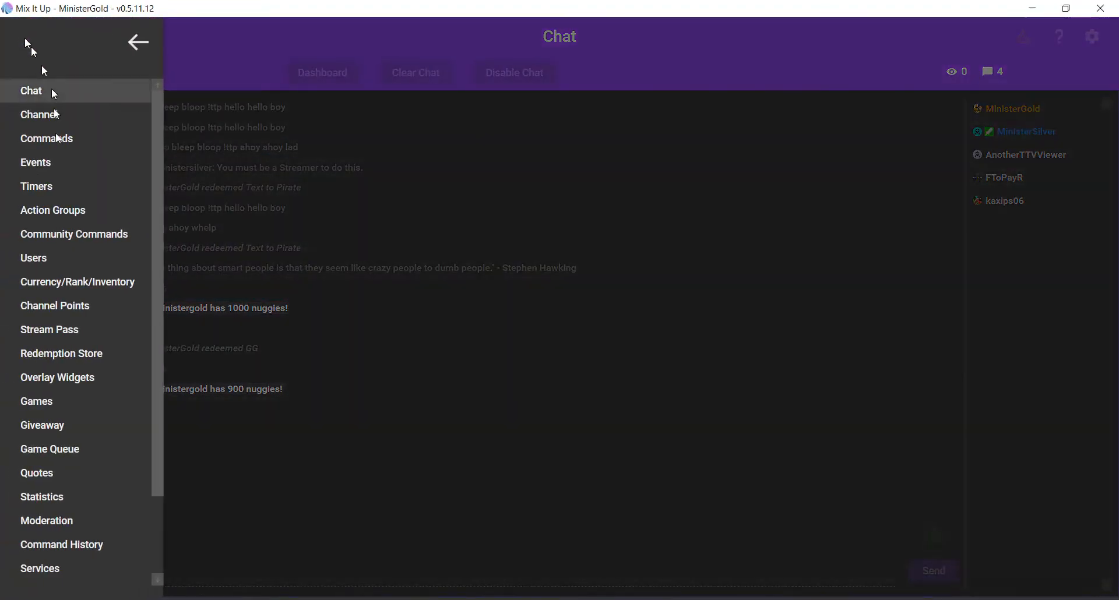
click(47, 286)
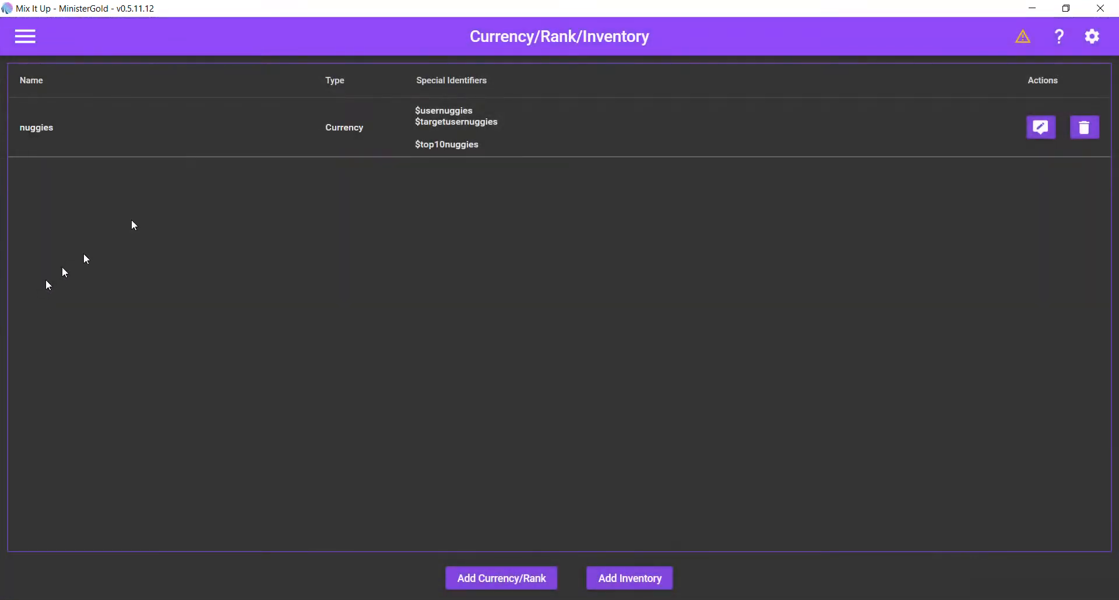
click(502, 578)
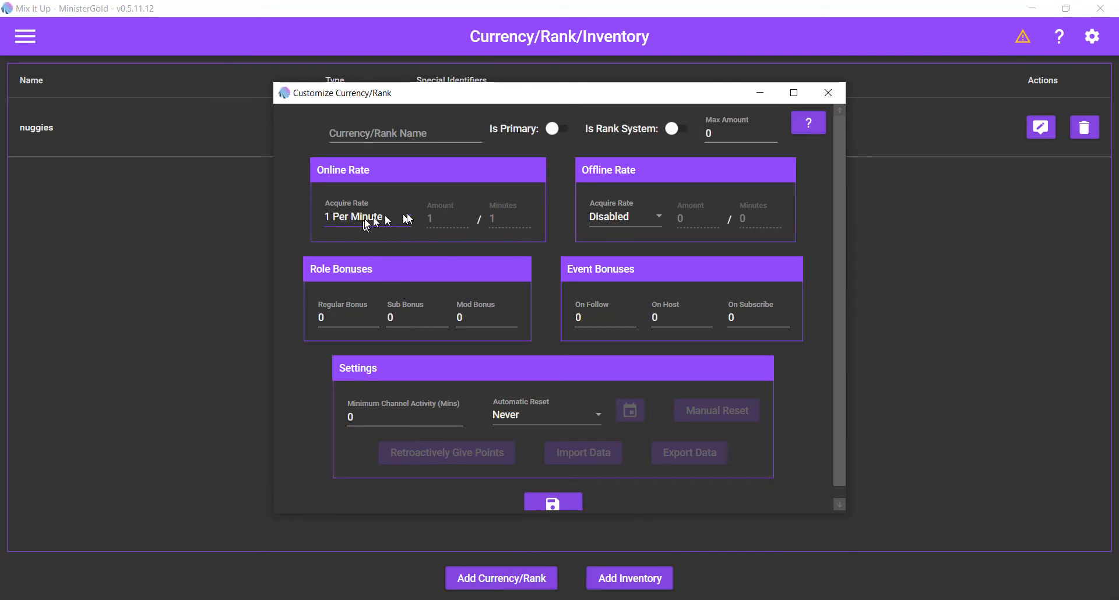
click(404, 218)
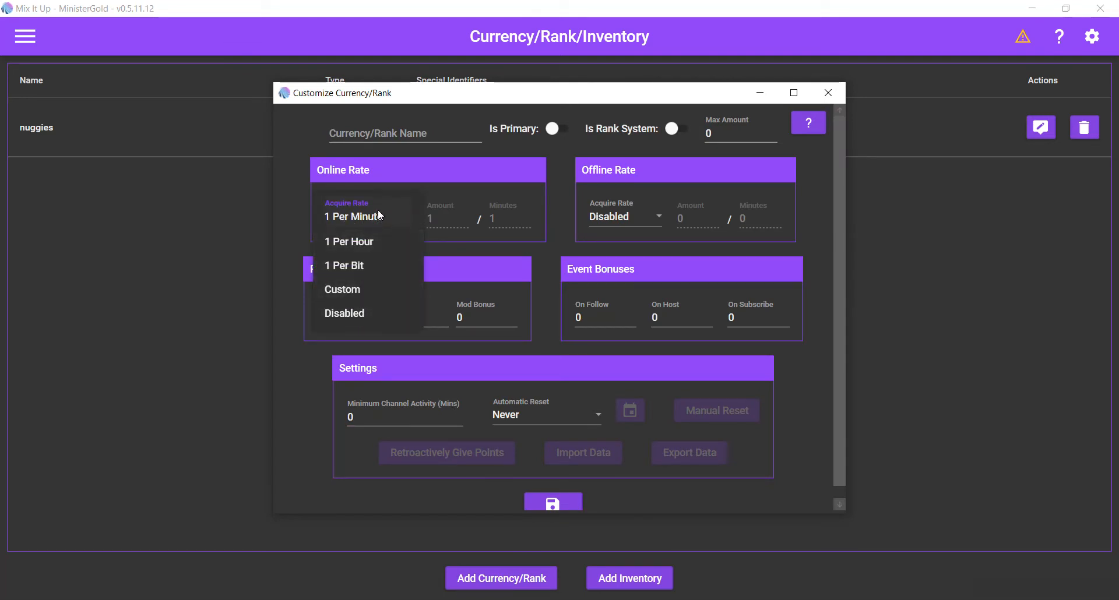
click(379, 213)
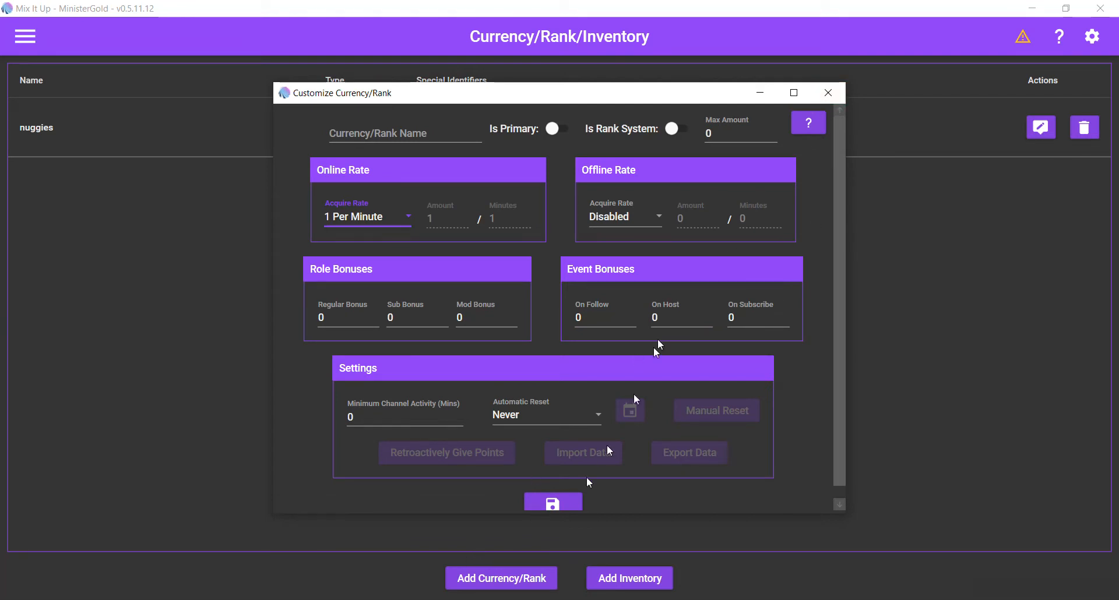
click(827, 93)
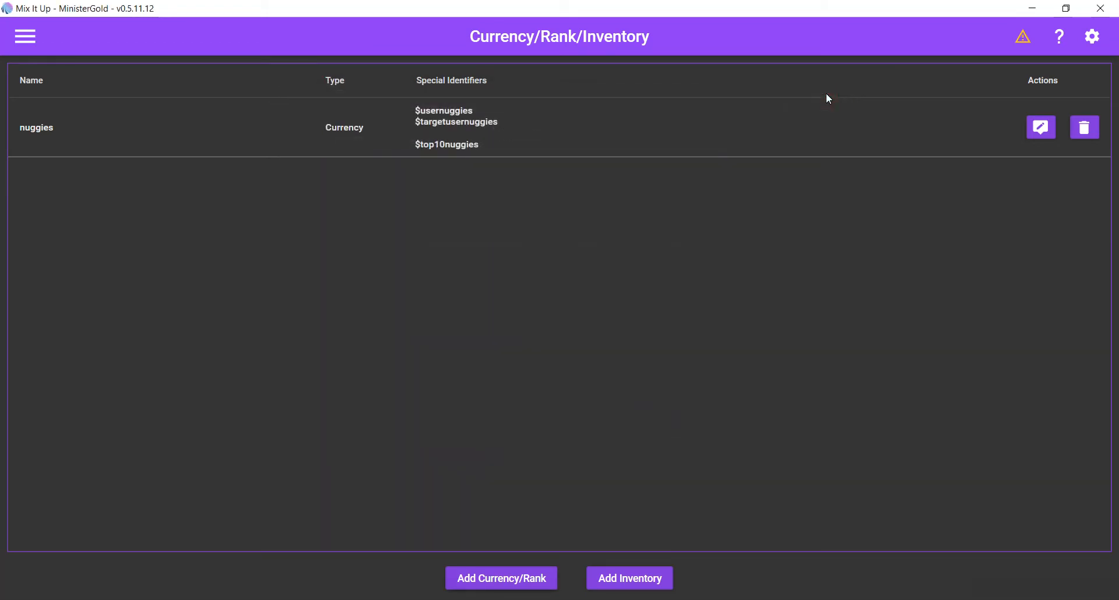
Step: Review the nuggies currency's online rate, role bonuses and event bonuses in an enlarged settings window, then close it
click(1030, 134)
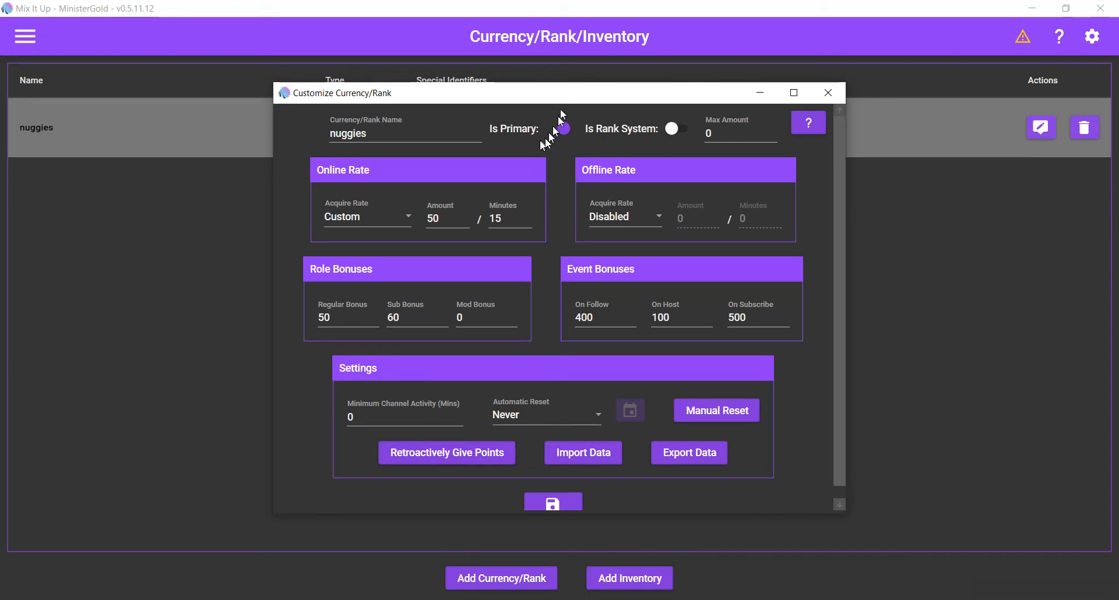
drag(565, 95, 534, 23)
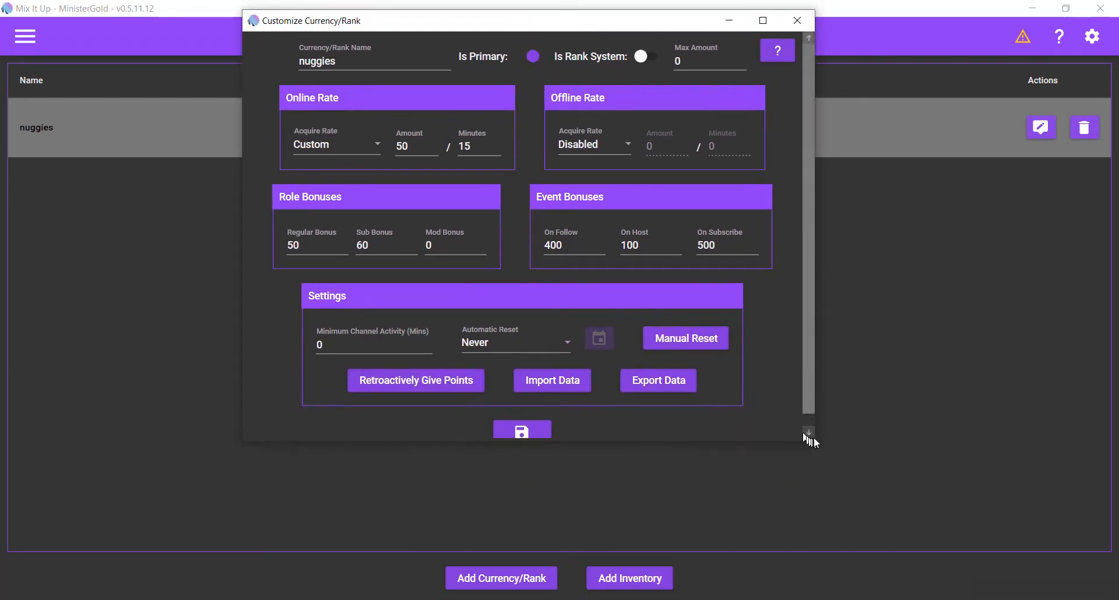
drag(814, 442, 843, 492)
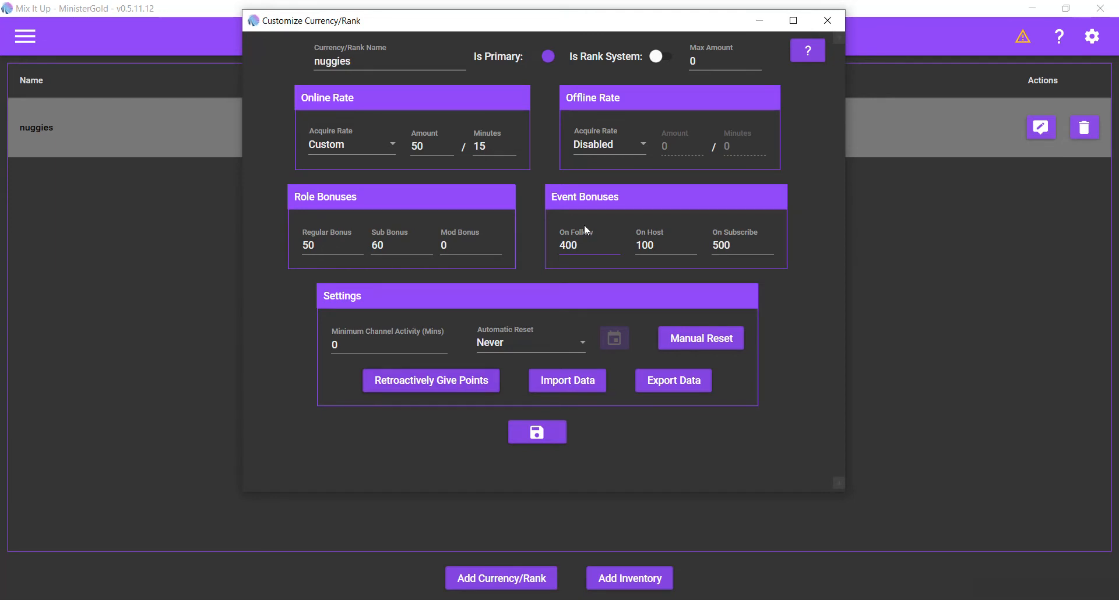
click(829, 20)
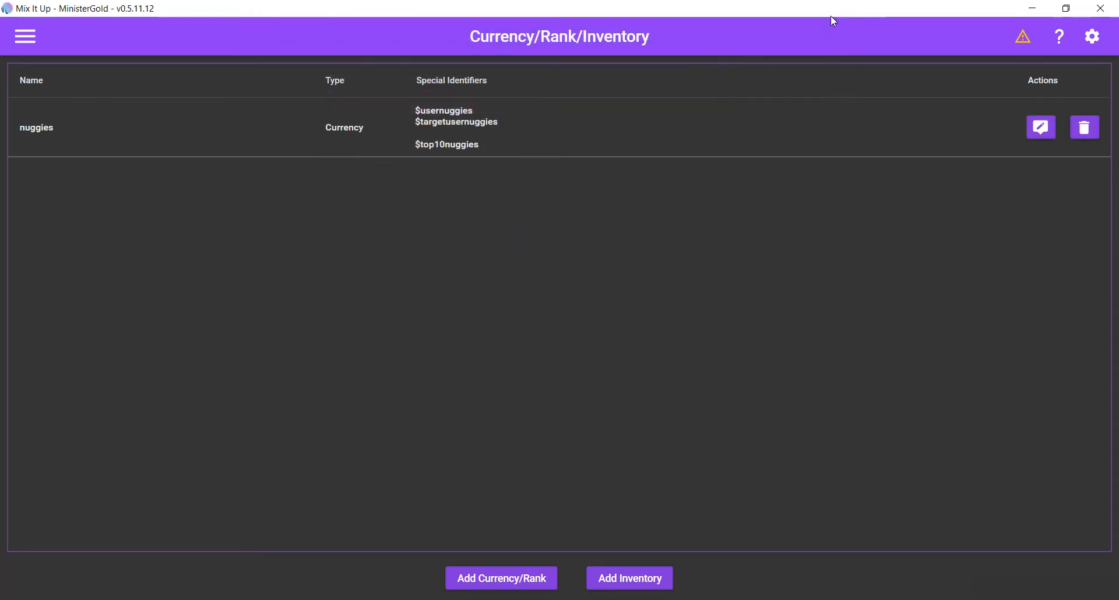
Step: Set the streamer account's nuggies balance to 1000 in its user record
click(26, 40)
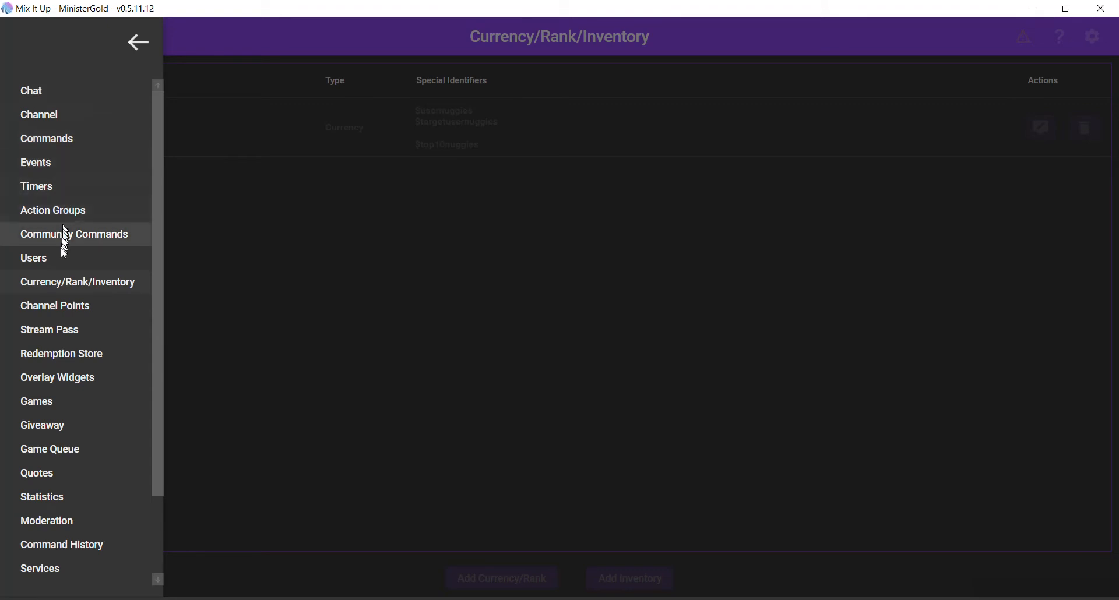
click(59, 259)
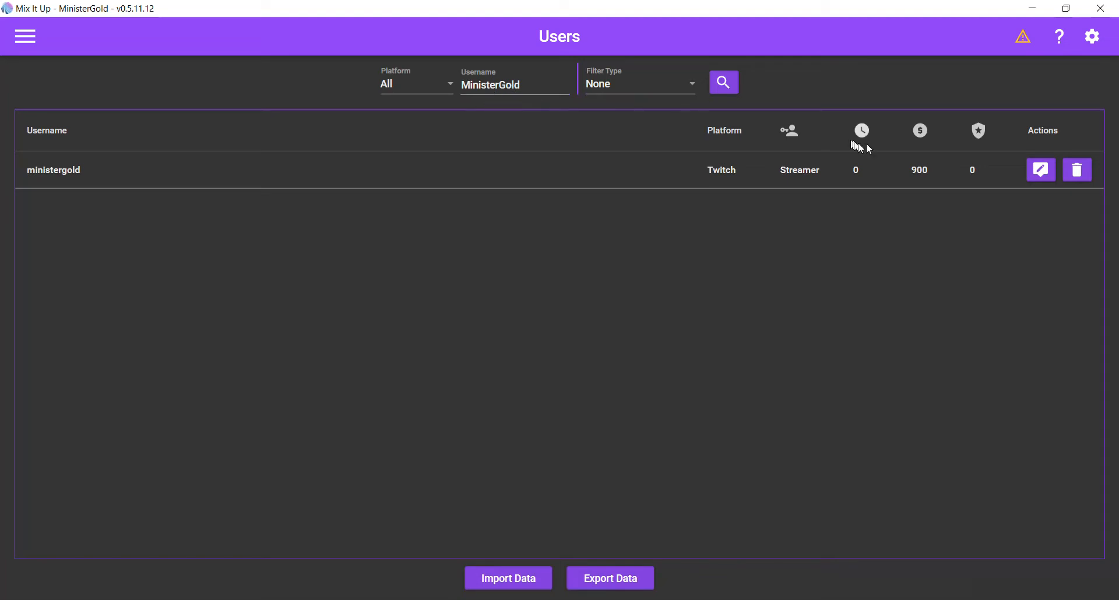
click(925, 140)
click(1037, 172)
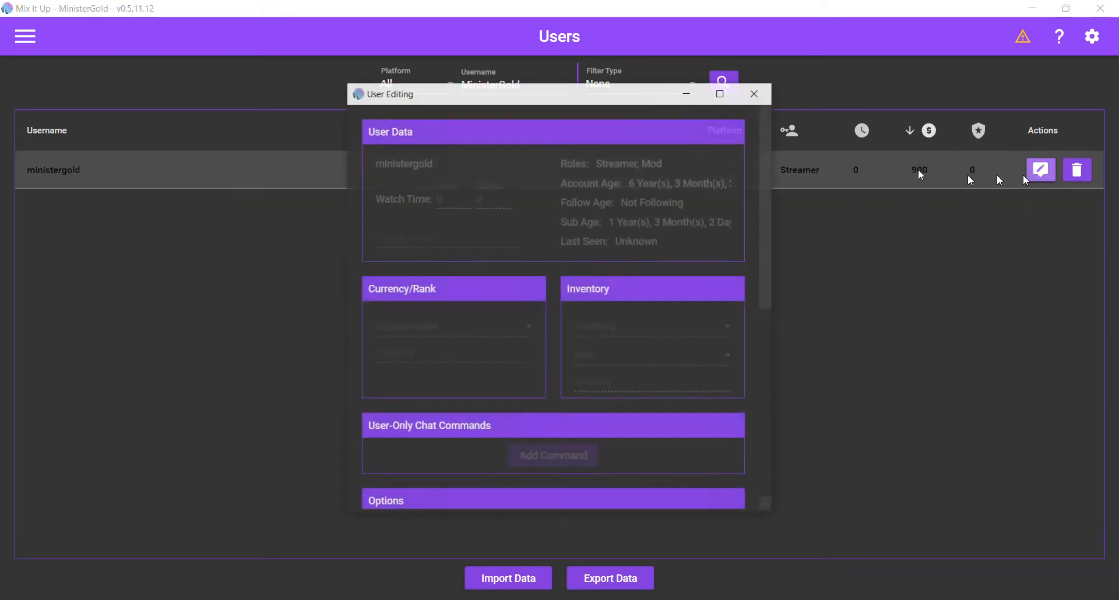
double_click(384, 353)
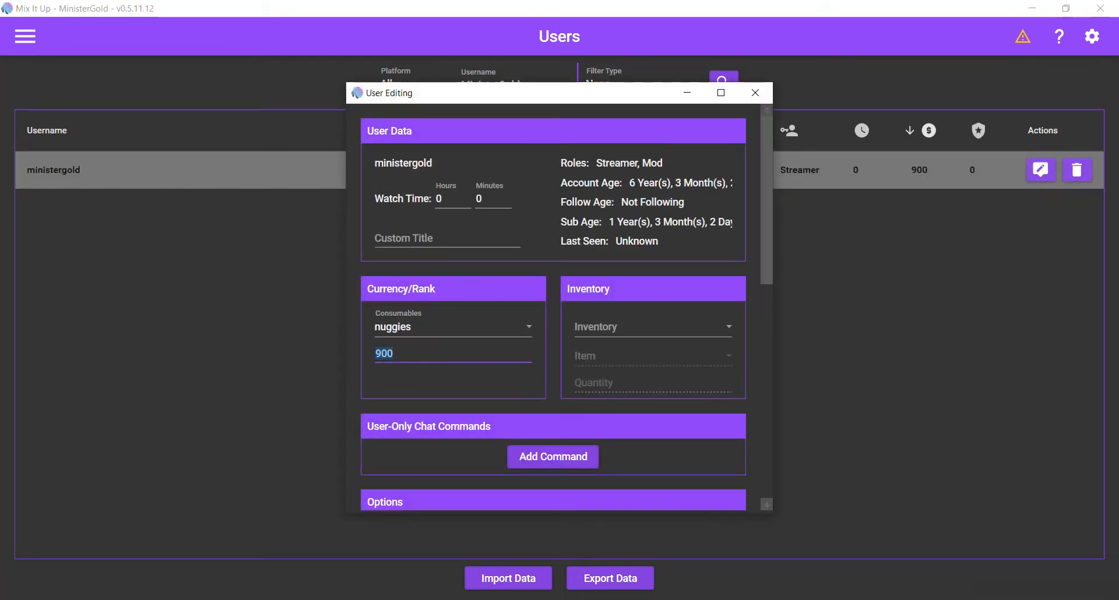
text(1000)
click(758, 93)
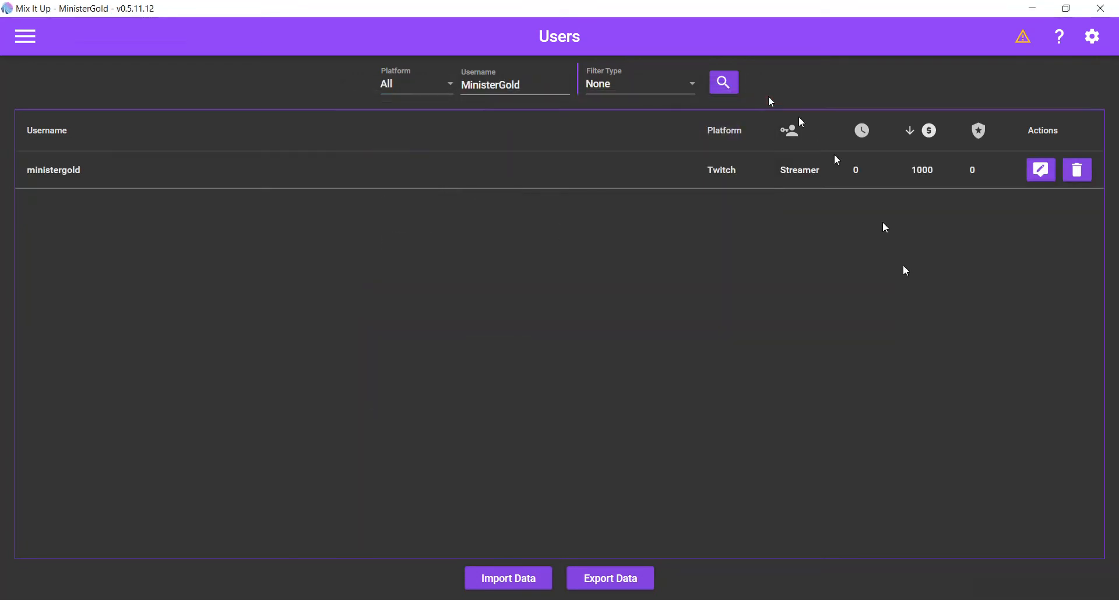
Step: Check the currency usage requirement of the enabled gg chat command and save the command
click(25, 39)
click(57, 136)
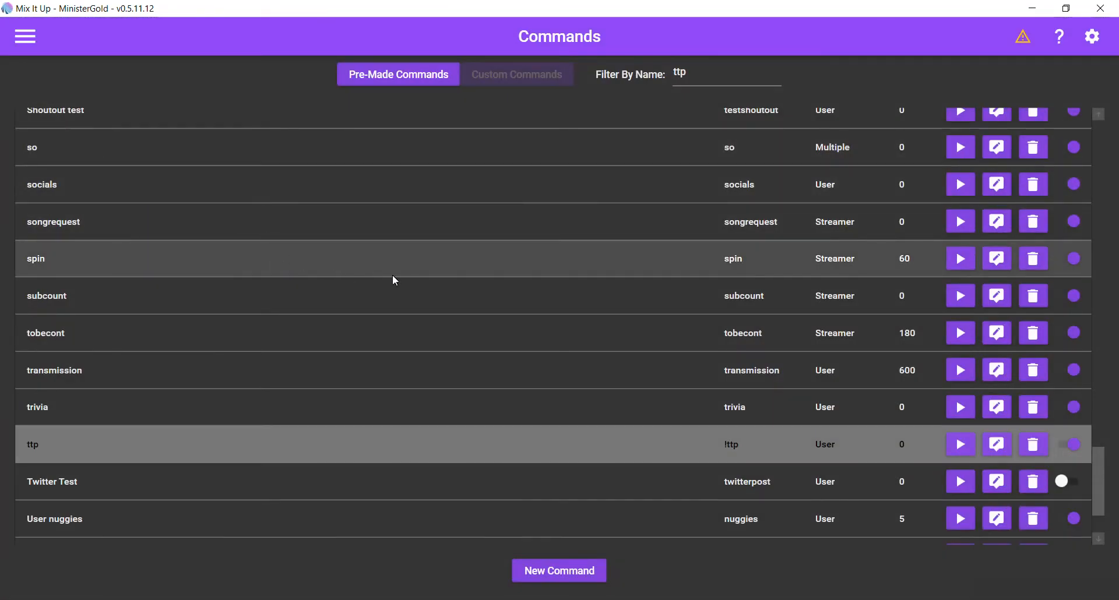
scroll(403, 297, up, 10)
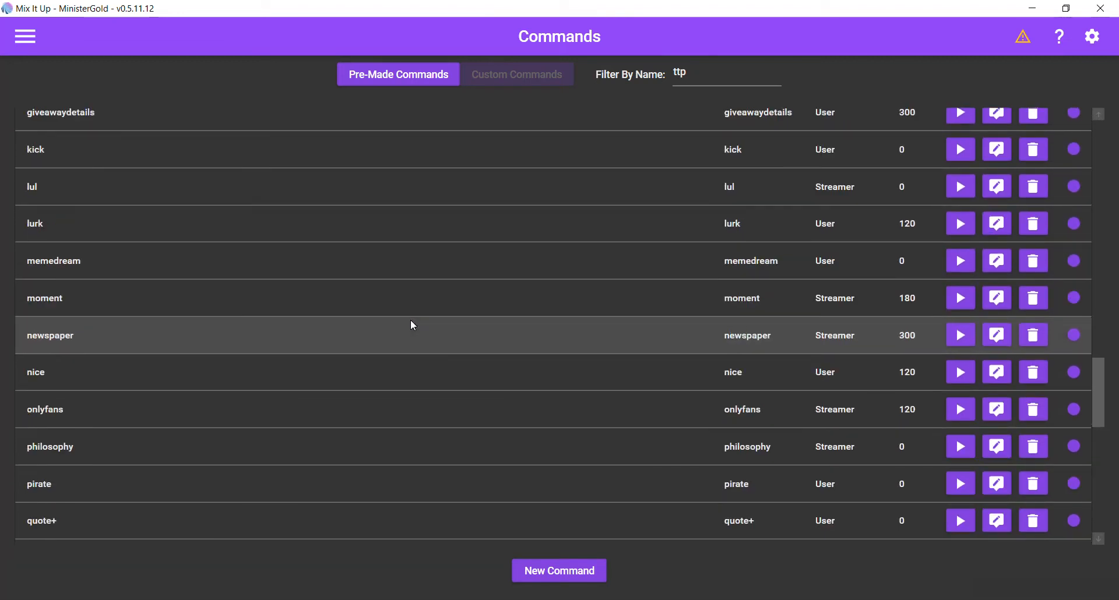
scroll(410, 319, up, 6)
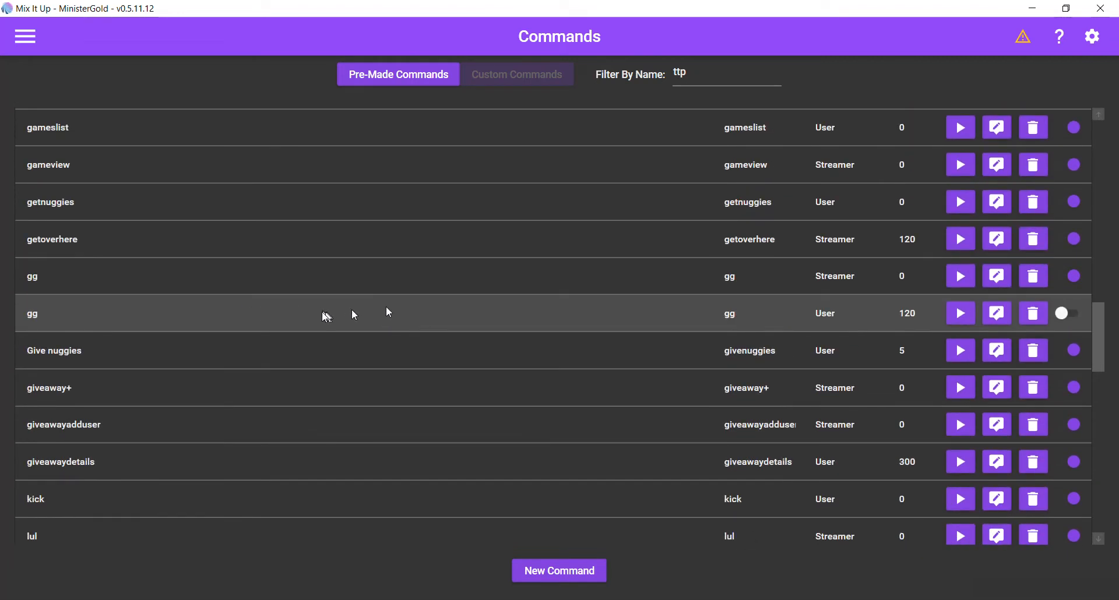
click(996, 279)
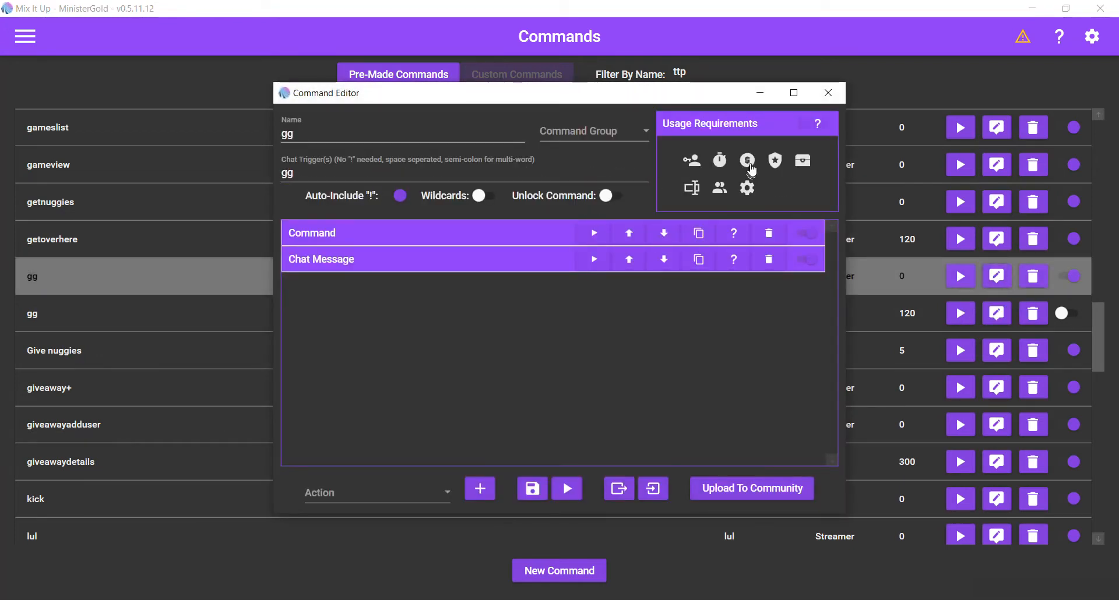
click(751, 165)
click(532, 494)
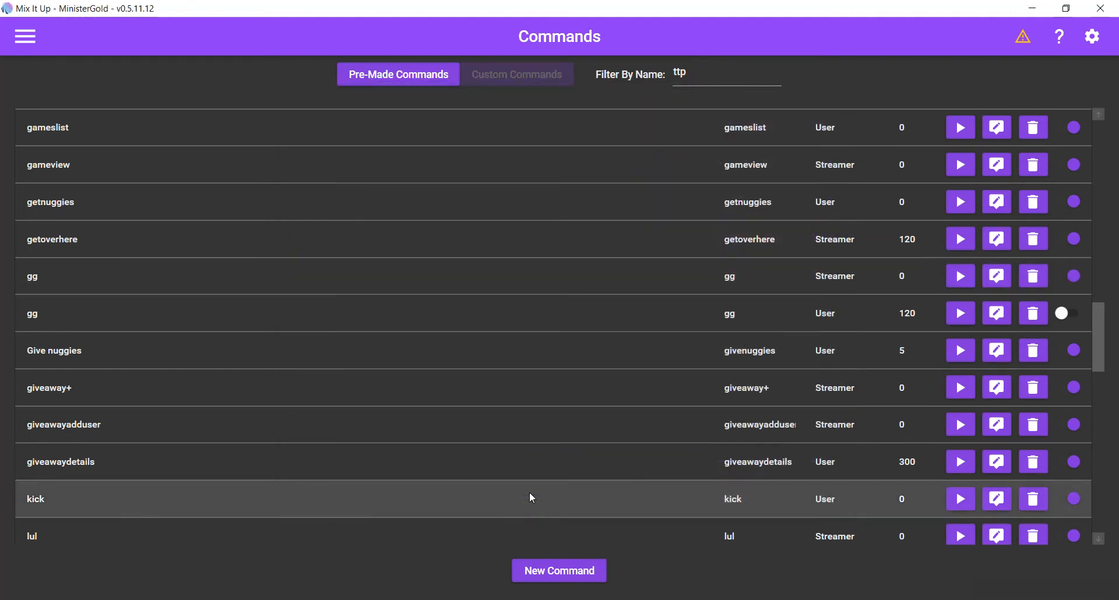
Step: Switch to OBS and send !nuggies in the stream chat to query the currency balance
key(alt+Tab)
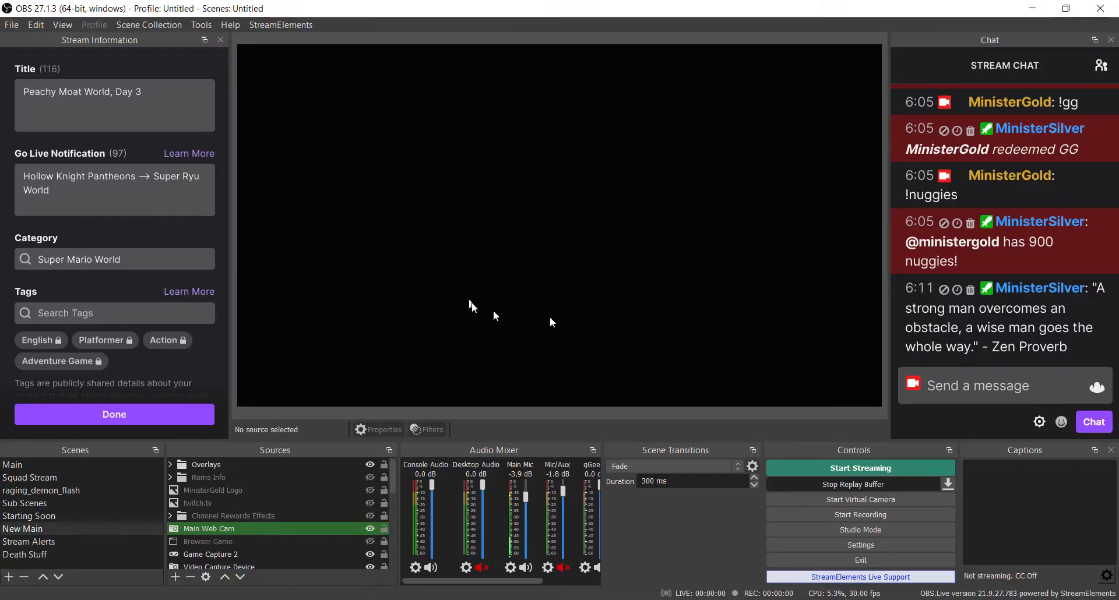
click(940, 377)
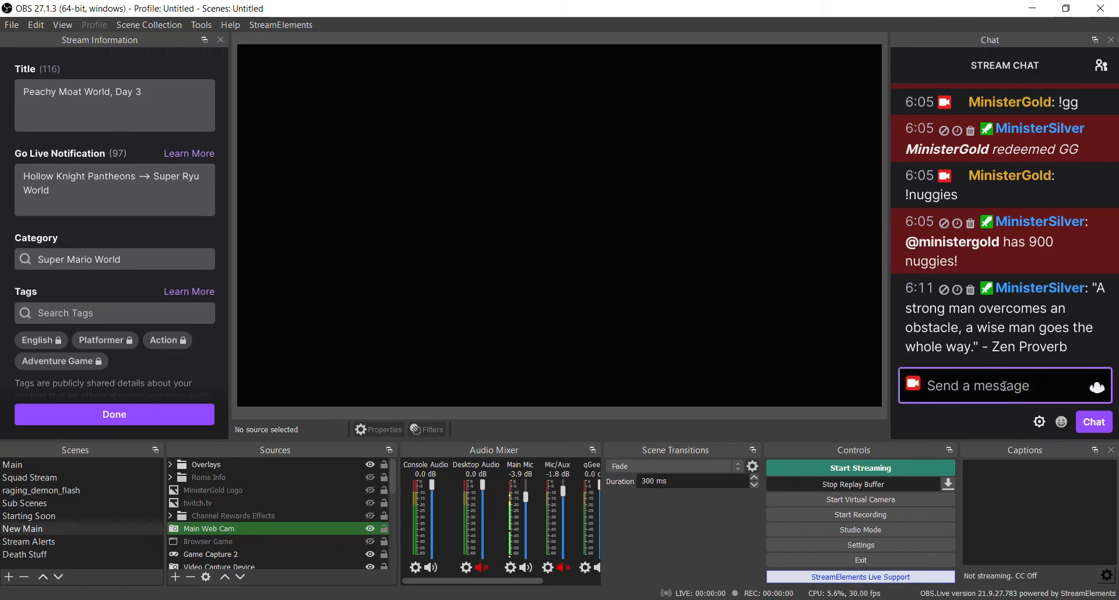
text(!nuggies)
key(Return)
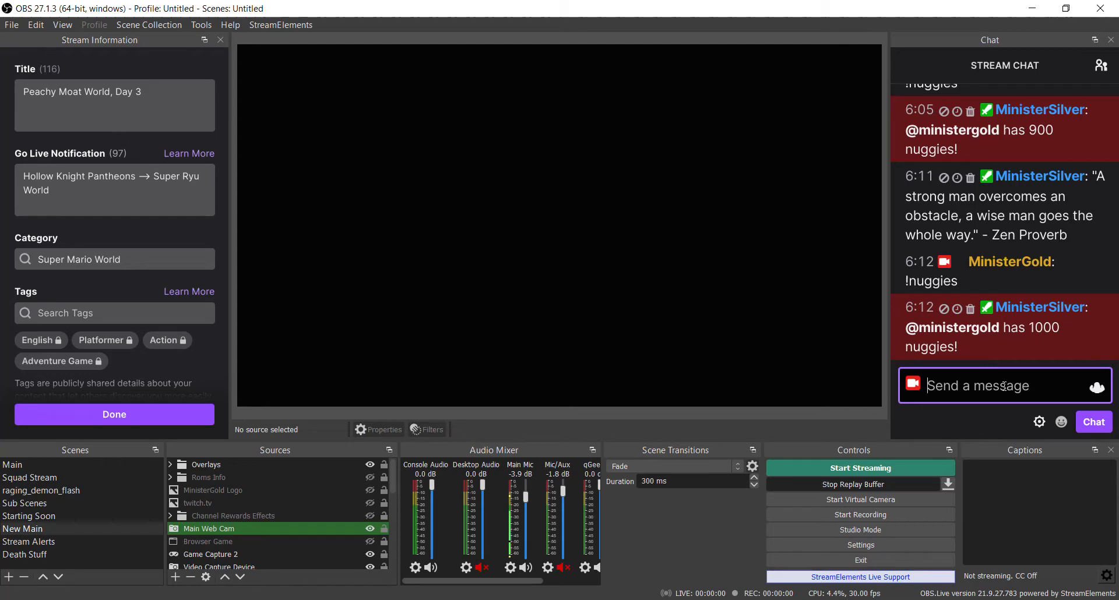
Step: Send !gg in the stream chat to redeem the command, followed by !nuggies to recheck the balance
text(!gg)
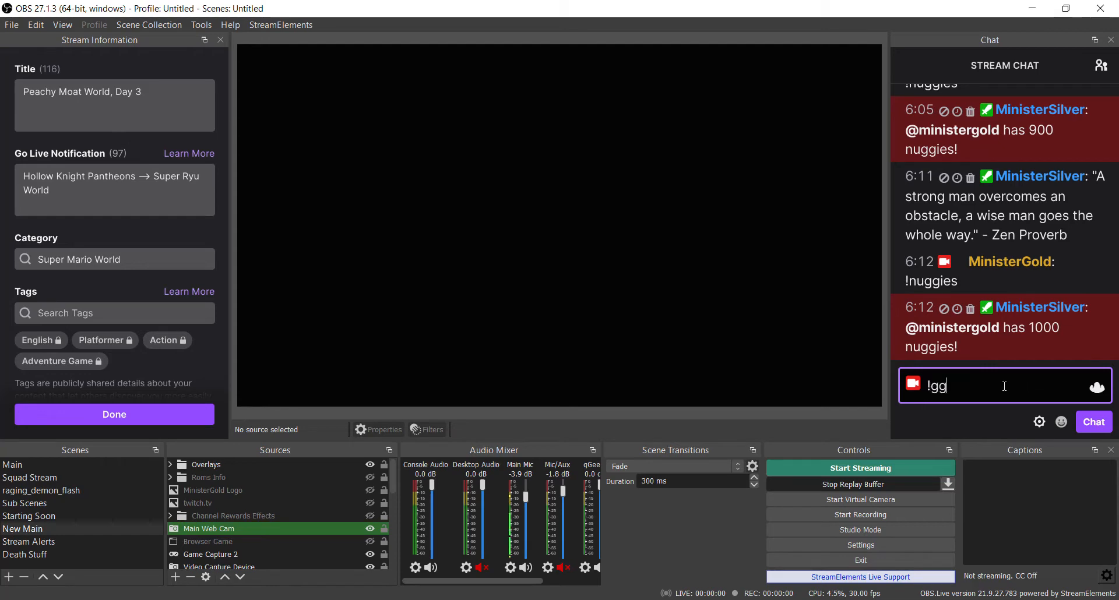
key(Return)
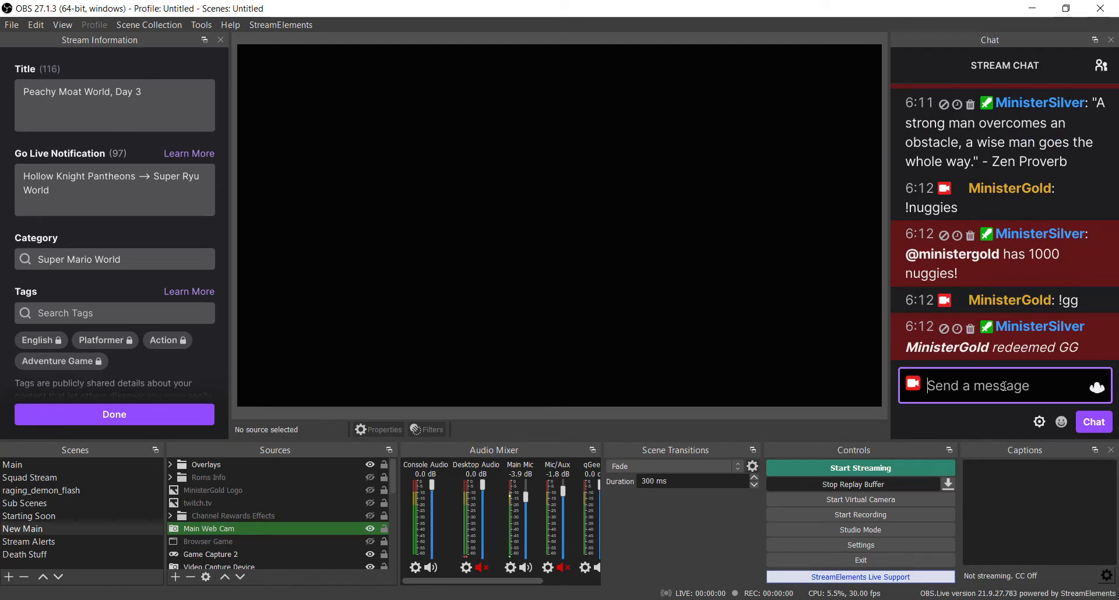
text(!nuggies)
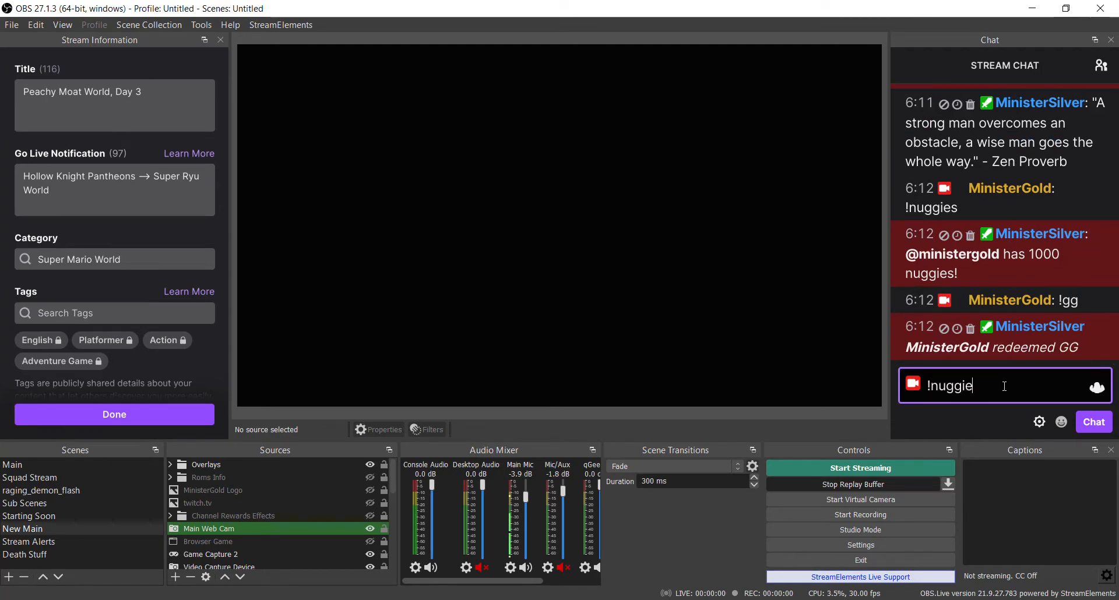
key(Return)
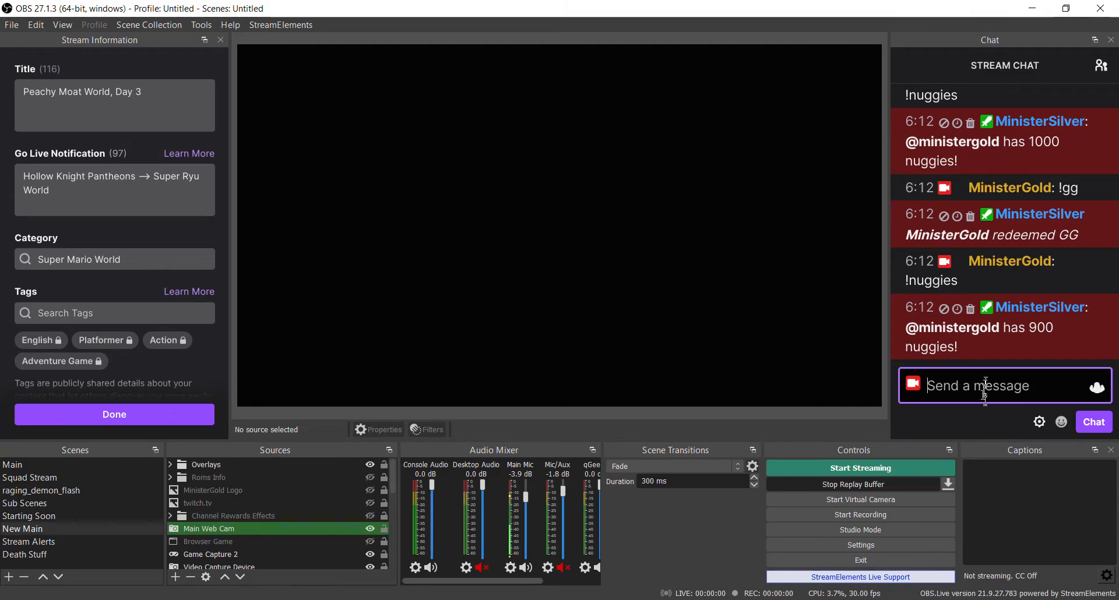
Step: Switch back to Mix It Up and set the streamer account's nuggies balance to 99
key(alt+Tab)
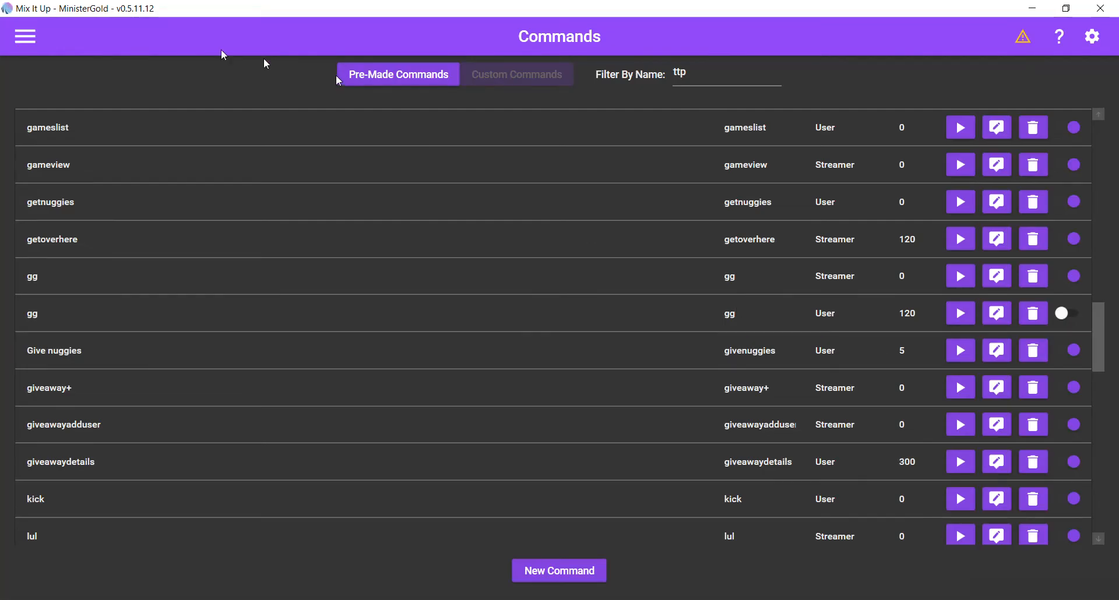
click(23, 36)
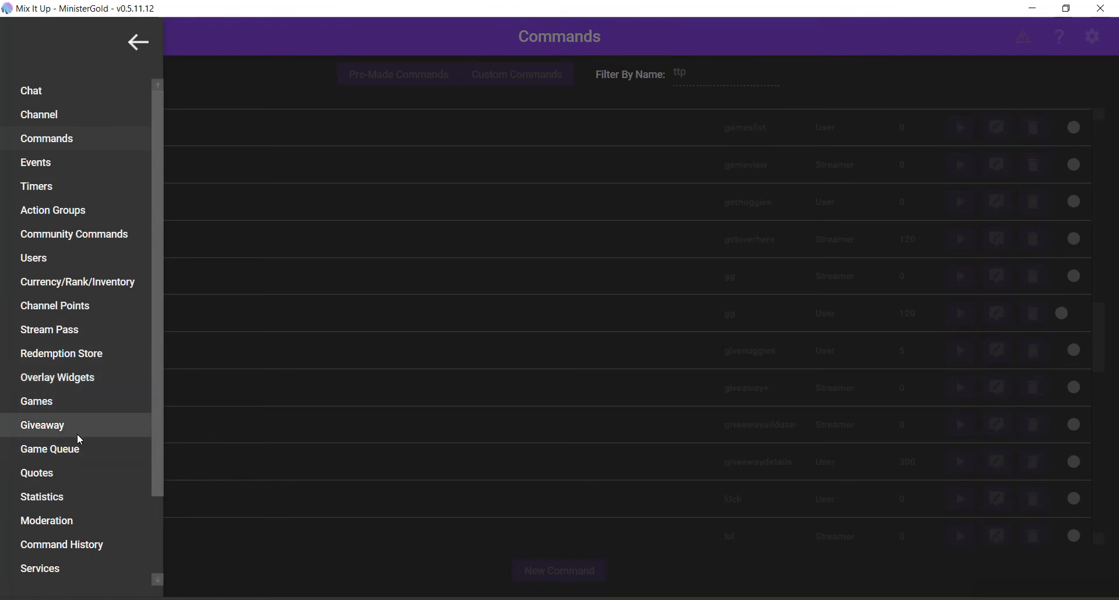
click(80, 262)
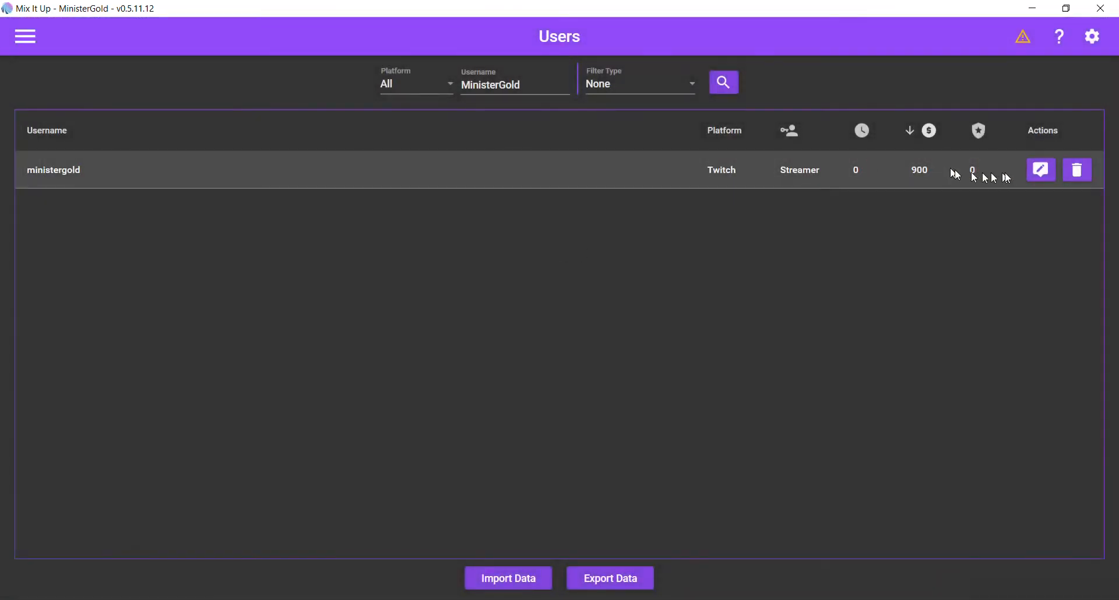
click(1031, 180)
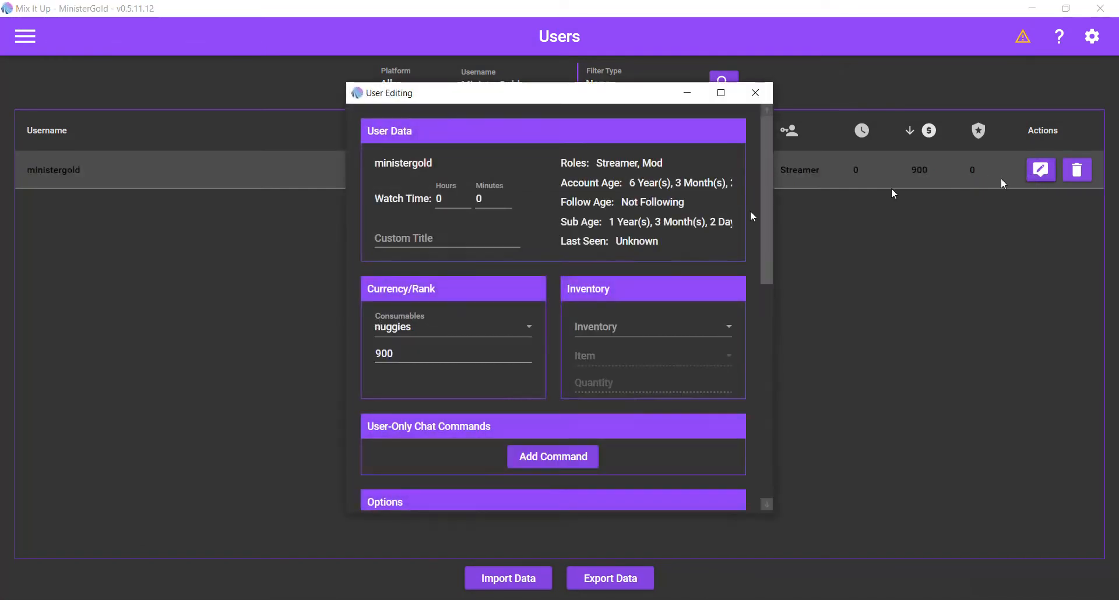
click(402, 357)
double_click(403, 358)
text(99)
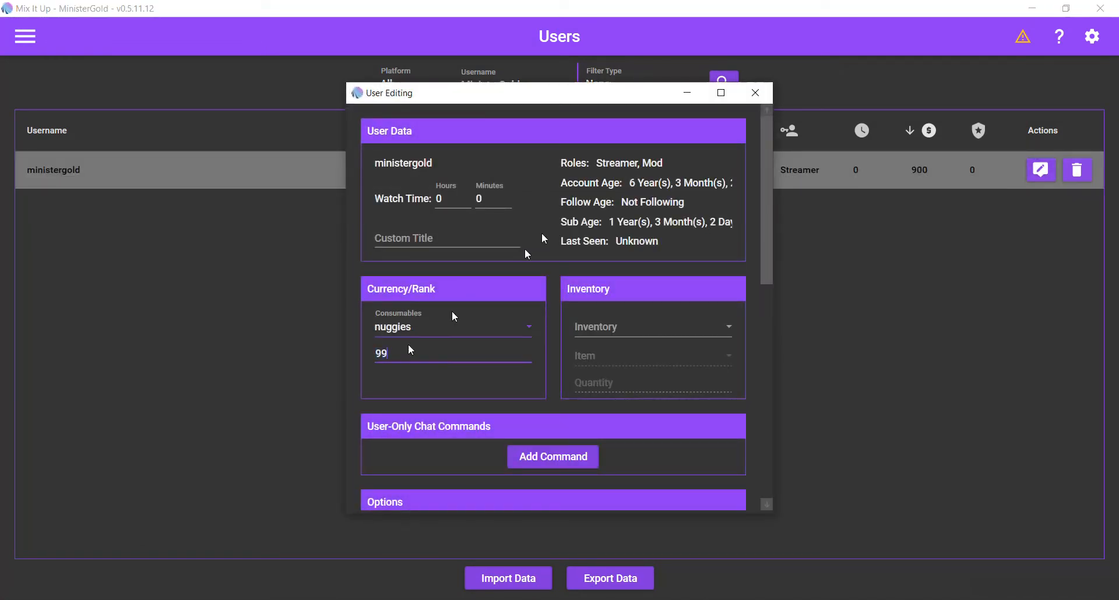
click(755, 93)
Step: Return to OBS and send !nuggies in the stream chat to query the edited balance
key(alt+Tab)
key(Tab)
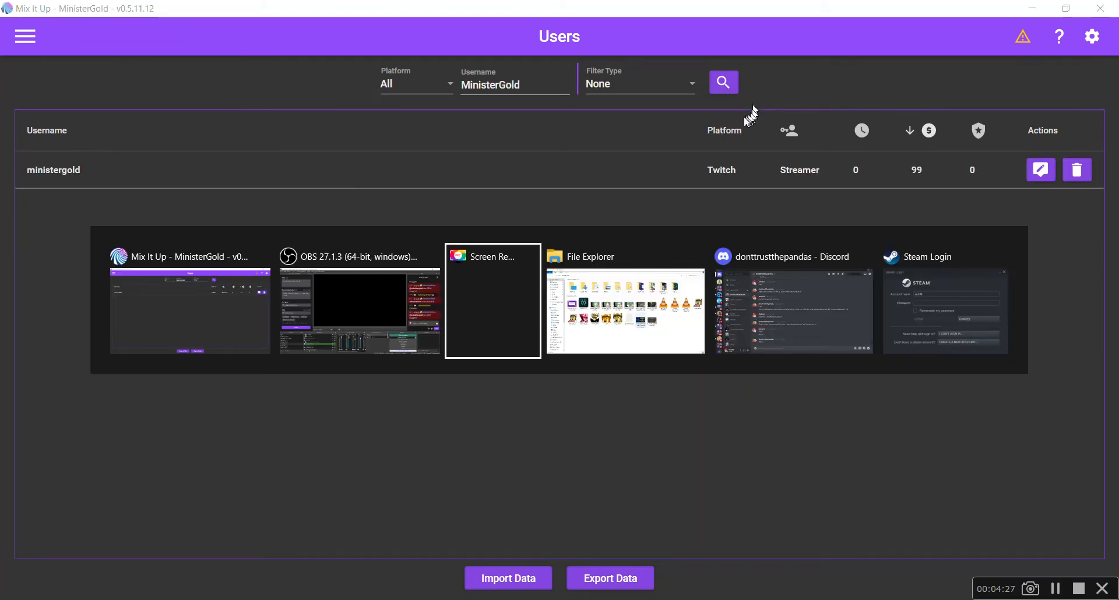
key(alt+shift+Tab)
click(991, 395)
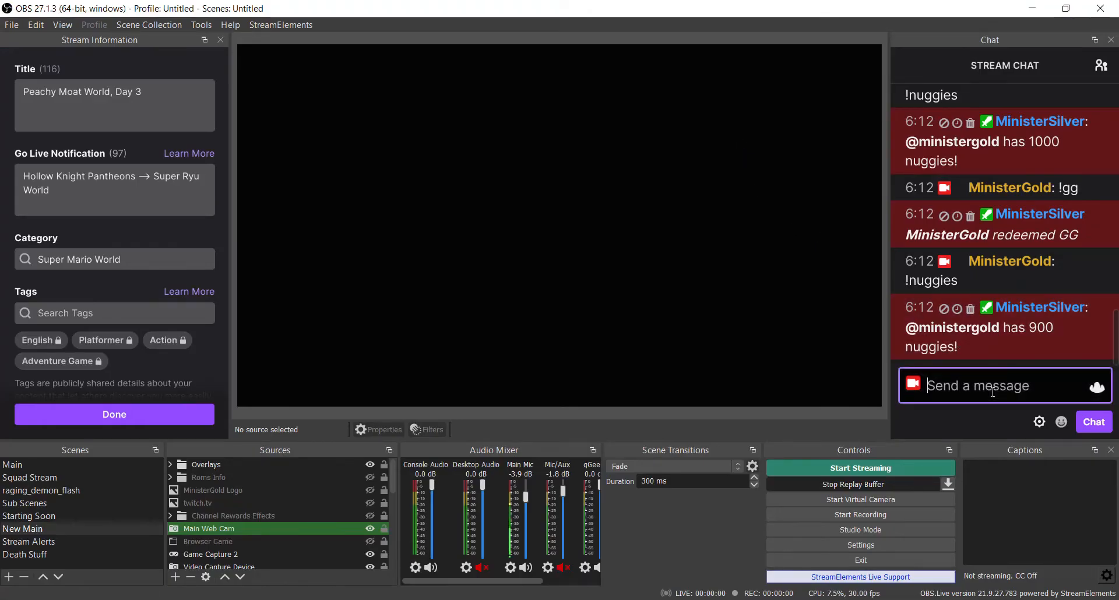
text(!nuggies)
key(Return)
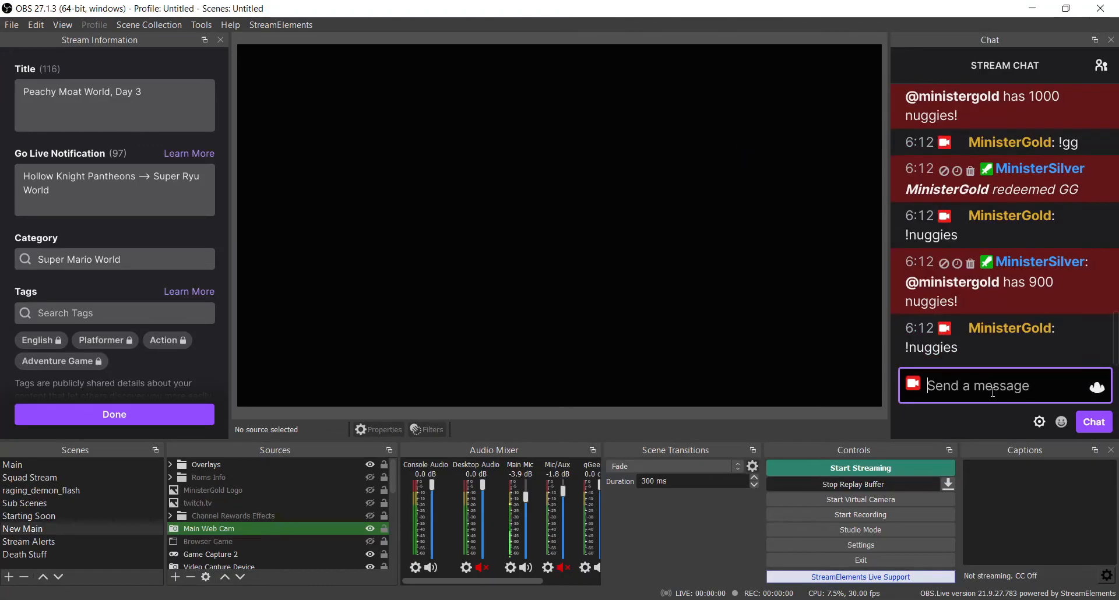
Step: Send !gg in the stream chat to test the command with the reduced nuggies balance
text(!gg)
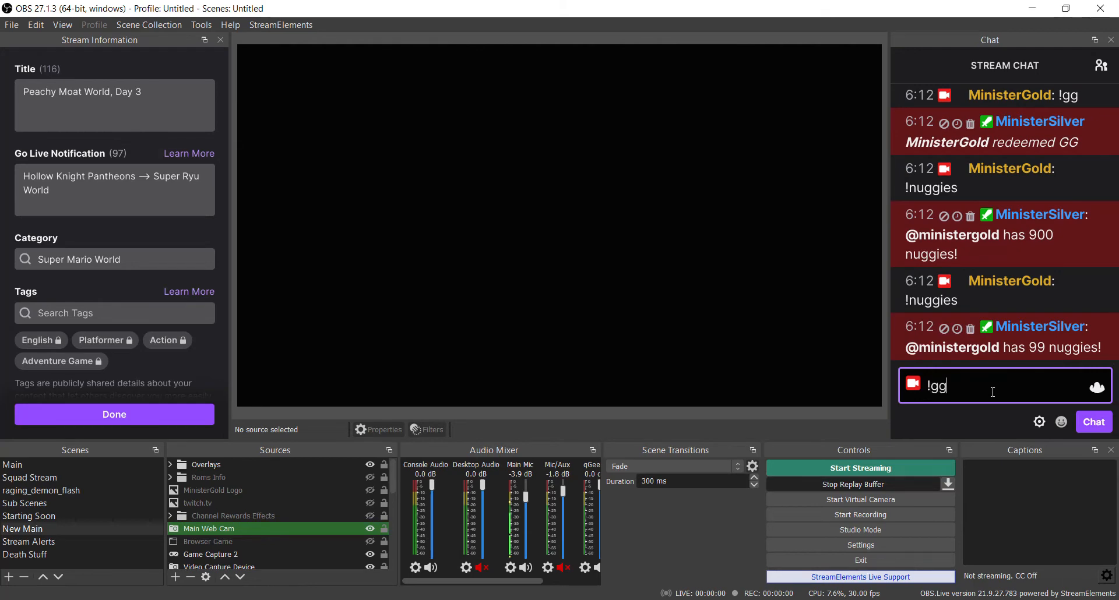
key(Return)
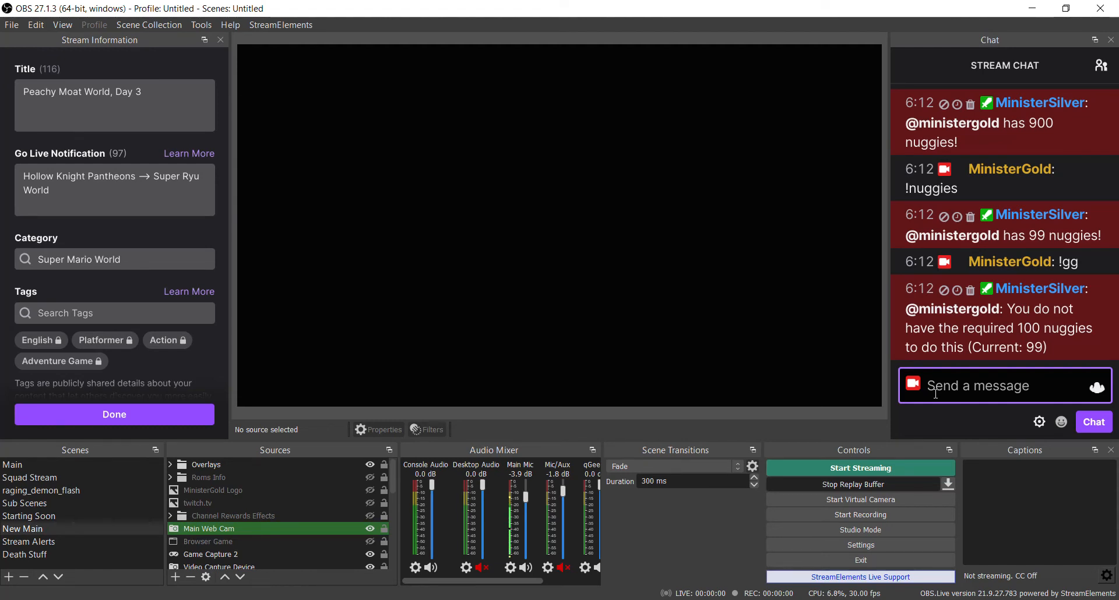
Step: Draft the chat message "YouTube someuser said: !gg" without sending it
text(YouTube Some)
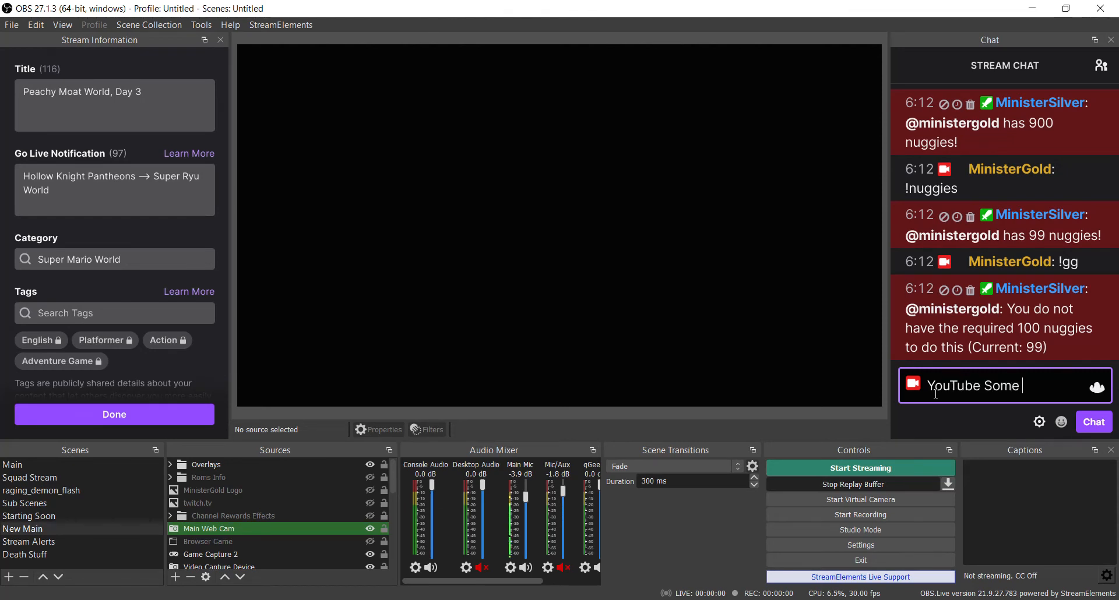
key(BackSpace)
key(BackSpace)
key(BackSpace)
key(BackSpace)
text(someuser saod)
key(BackSpace)
key(BackSpace)
text(id: )
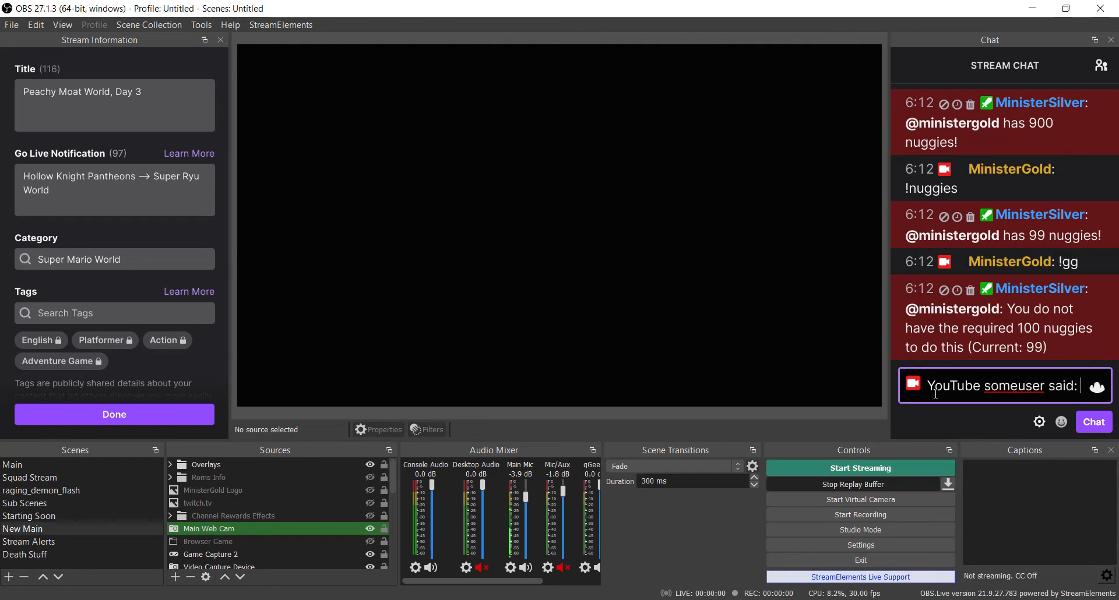
text(!gg)
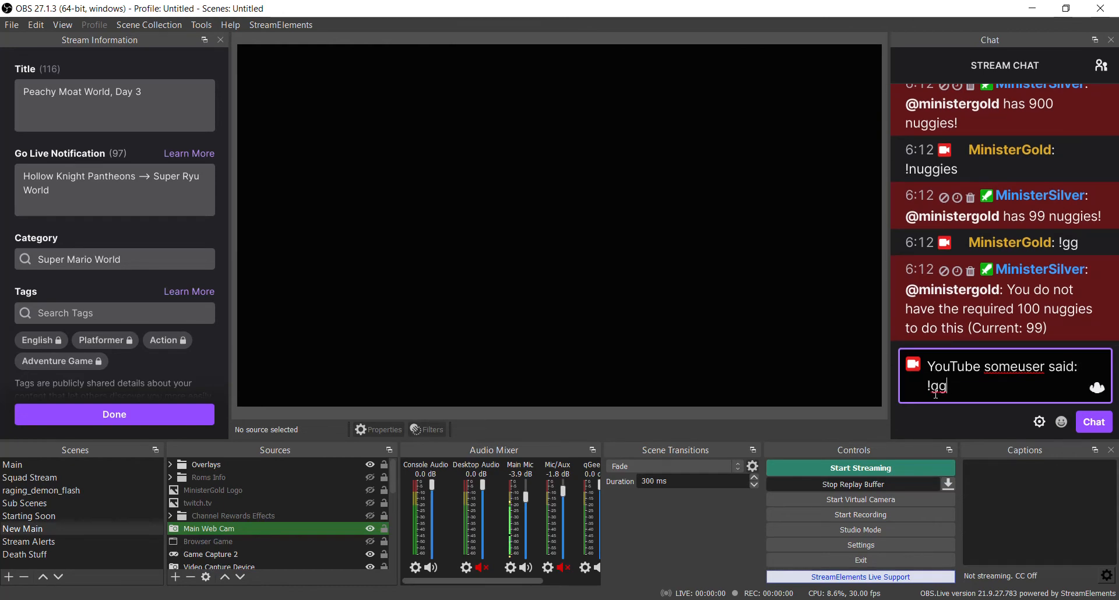
Step: Switch to Mix It Up and set the streamer account's nuggies balance to 1000
key(alt+Tab)
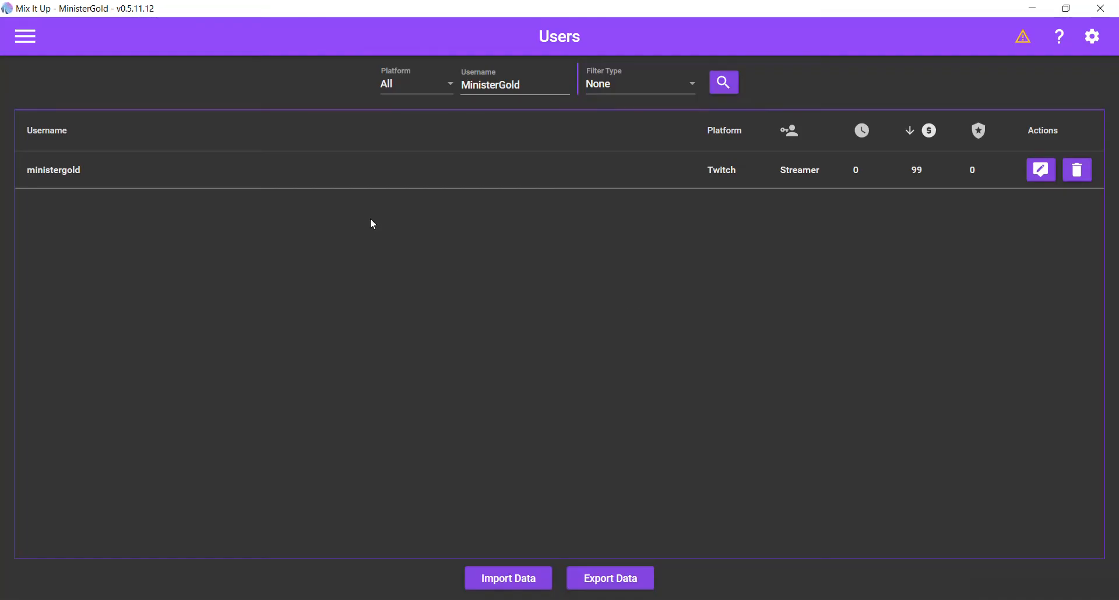
click(1041, 170)
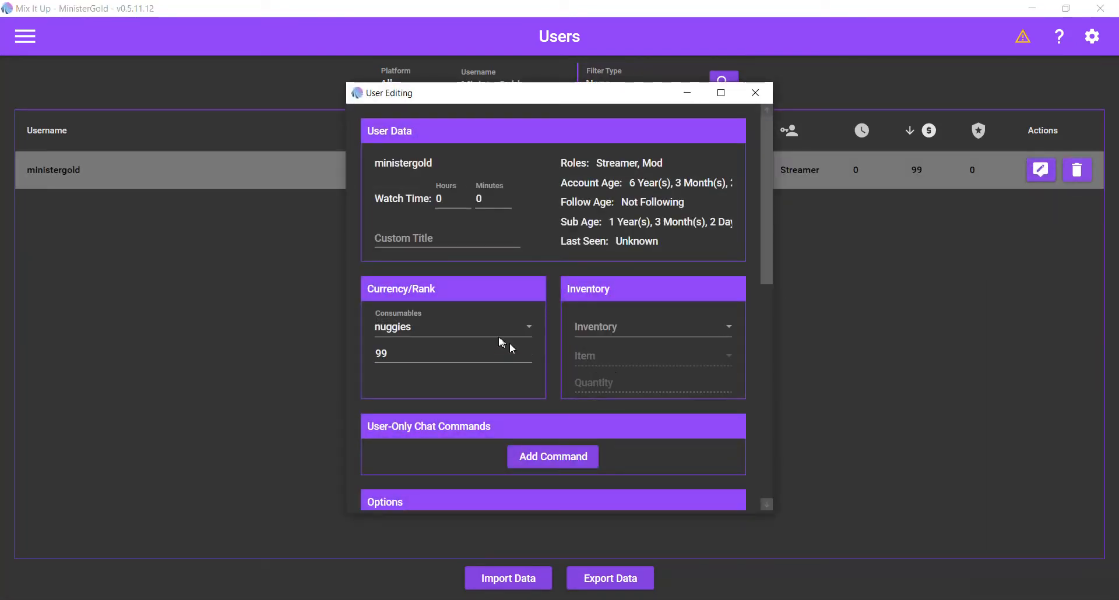
double_click(474, 359)
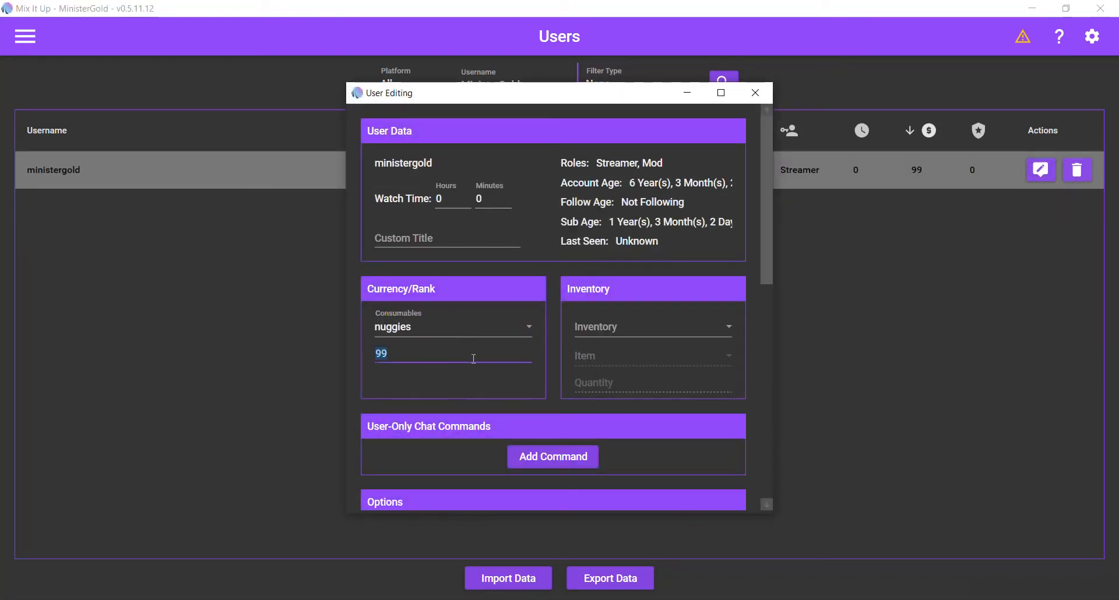
text(1000)
click(756, 93)
Step: Return to OBS and send the drafted "YouTube someuser said: !gg" message in the stream chat
key(alt+Tab)
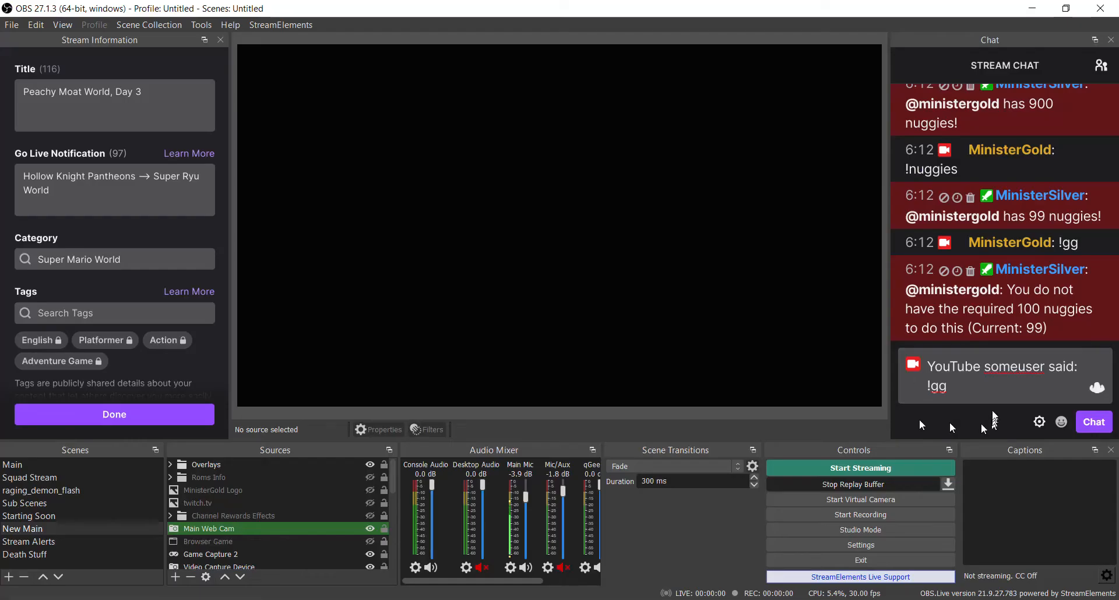
click(994, 391)
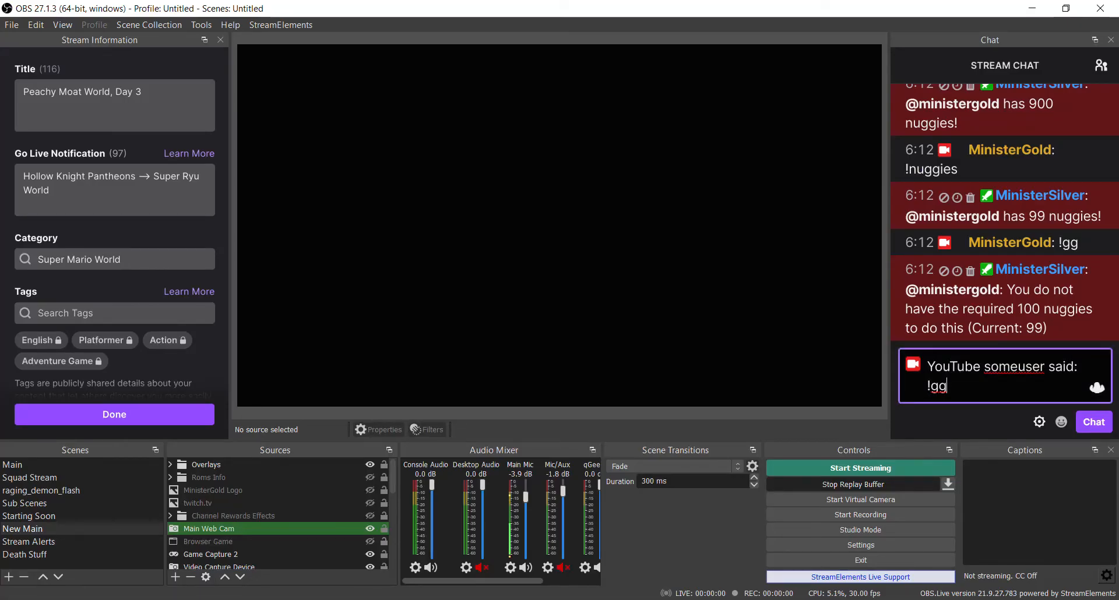
key(Return)
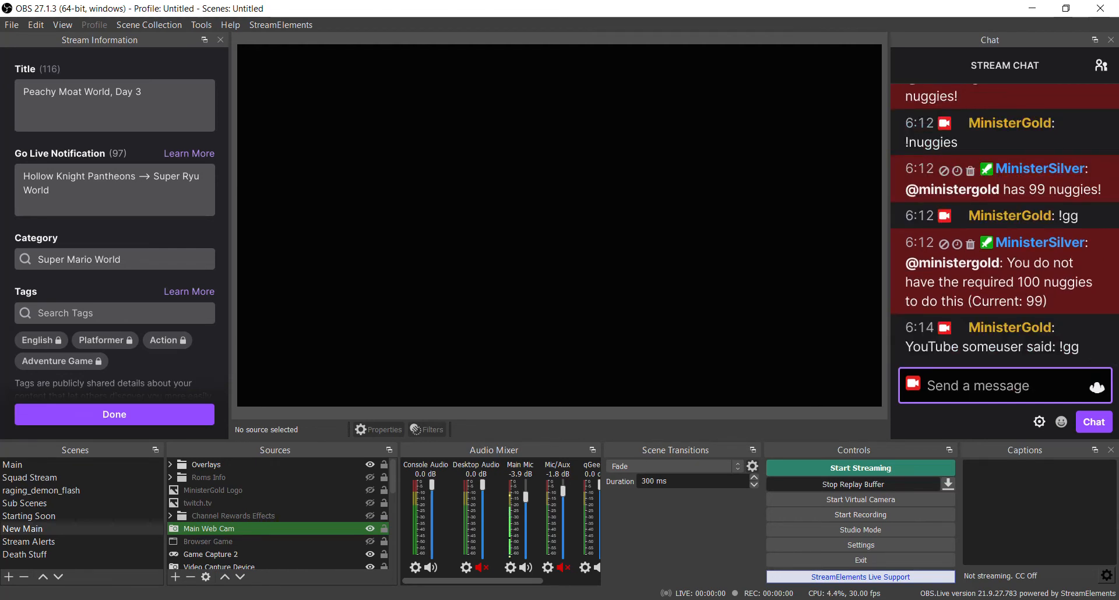
Step: Switch to Mix It Up and open the enabled, Streamer-level gg chat command for editing
key(alt+Tab)
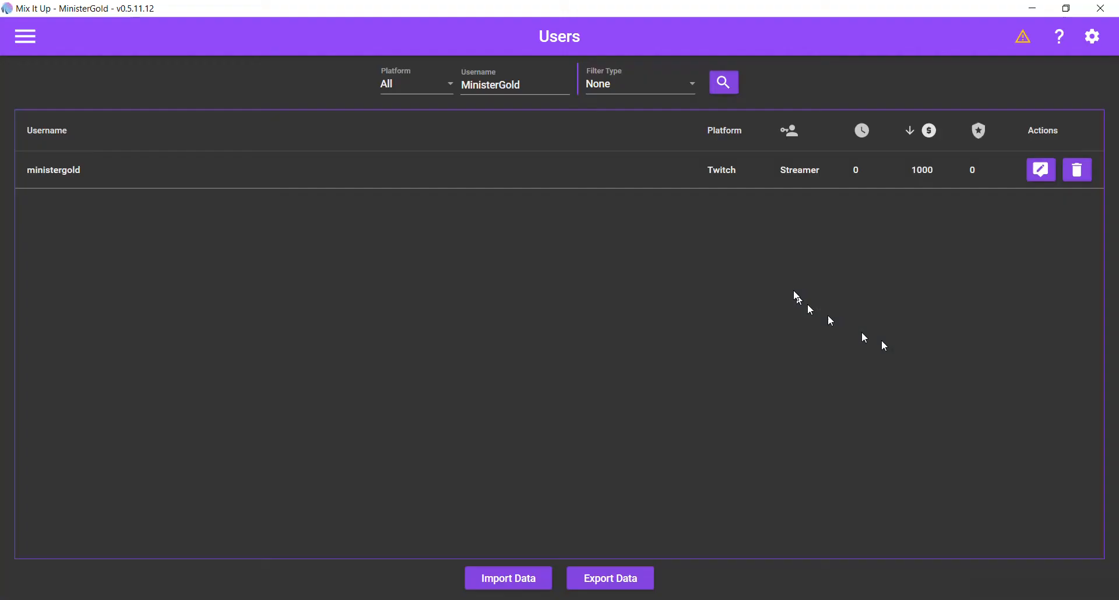
key(alt+Tab)
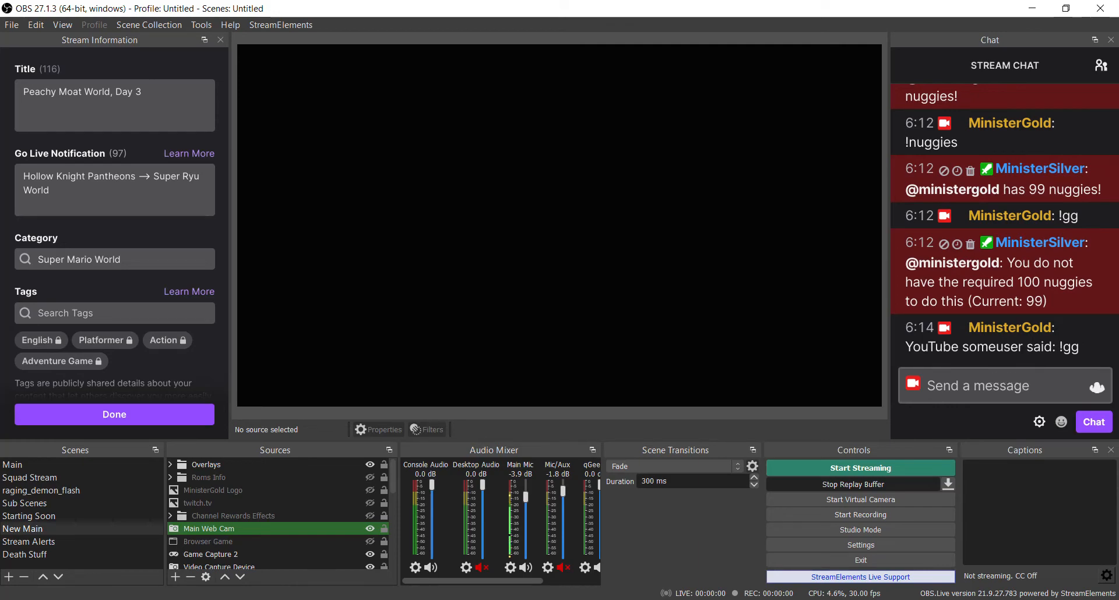
key(alt+Tab)
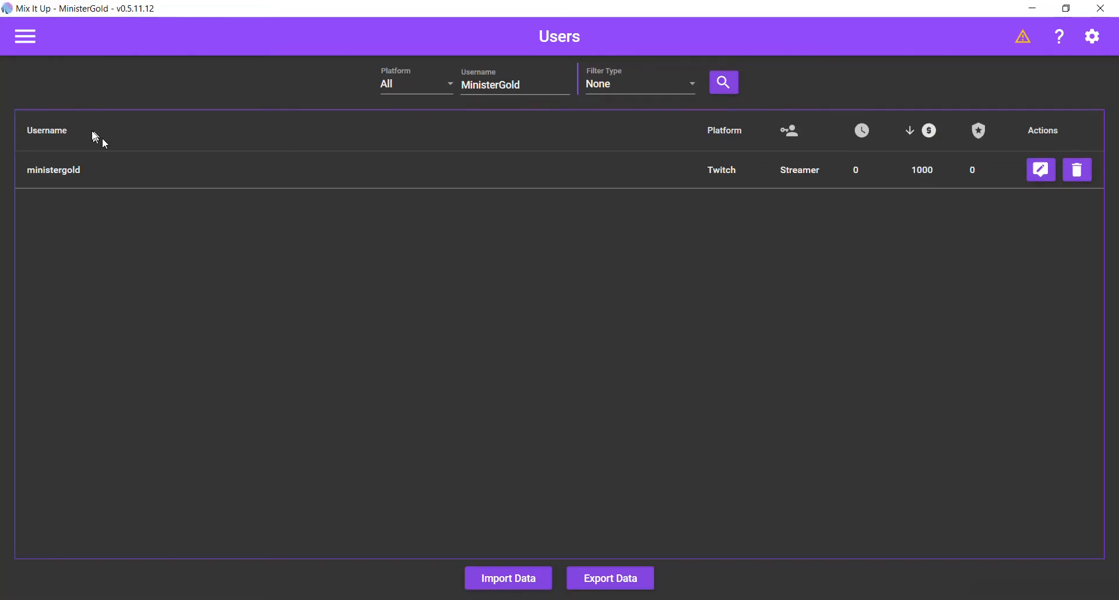
click(25, 38)
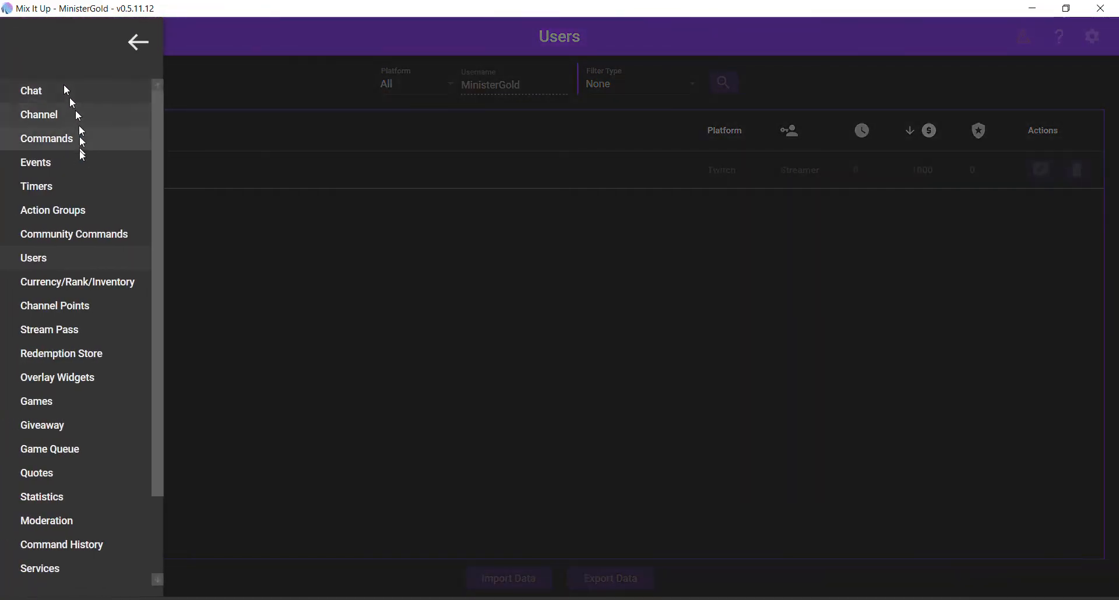
click(80, 140)
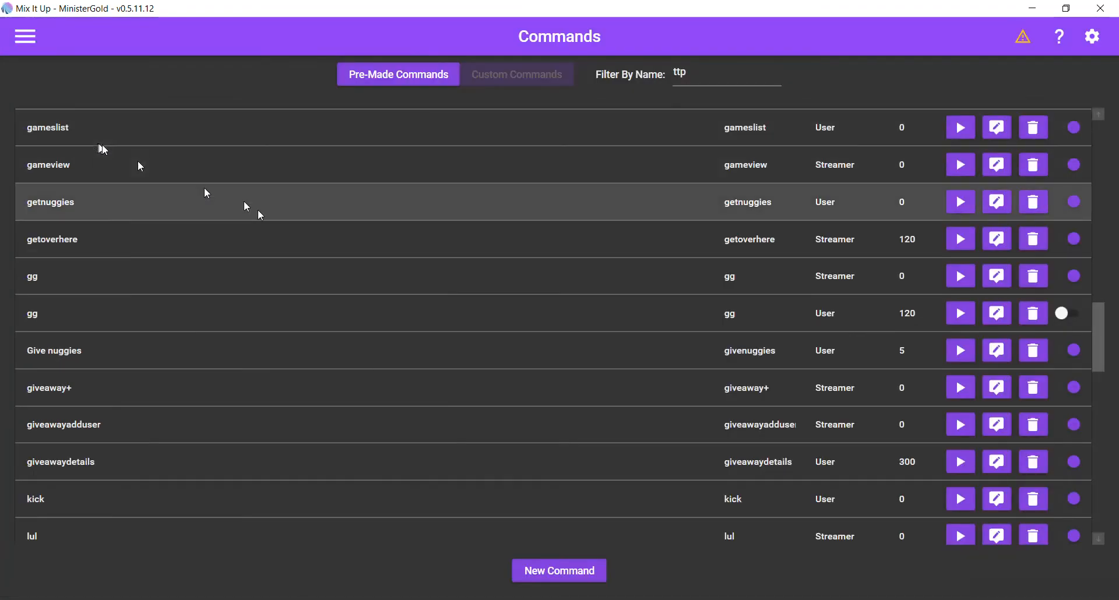
click(996, 279)
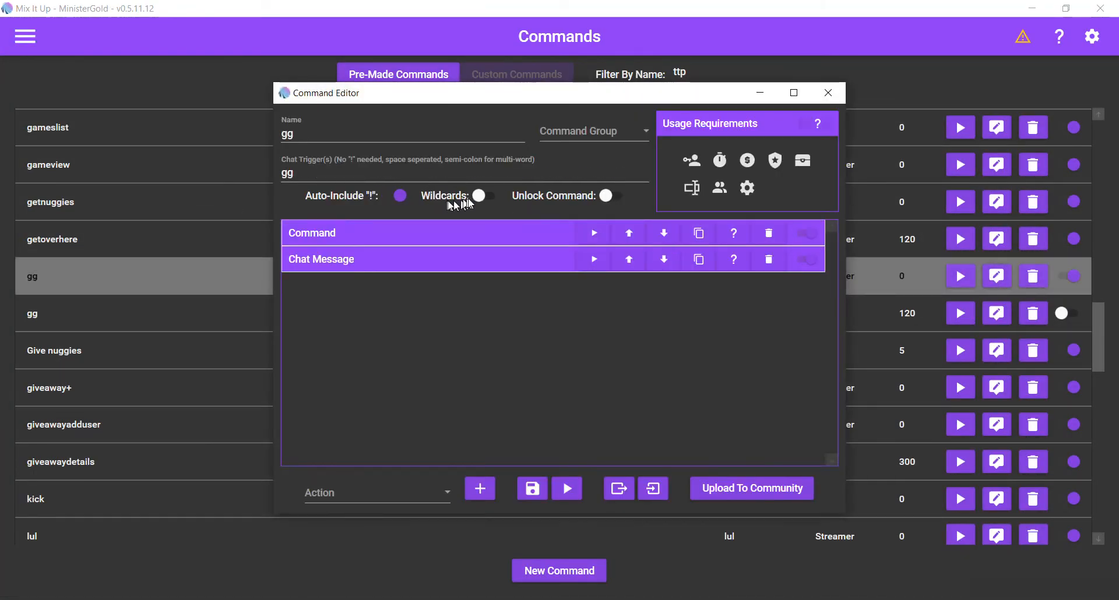
Step: Enable Wildcards for the gg command, change its chat trigger to !gg, and save it
click(474, 197)
click(331, 176)
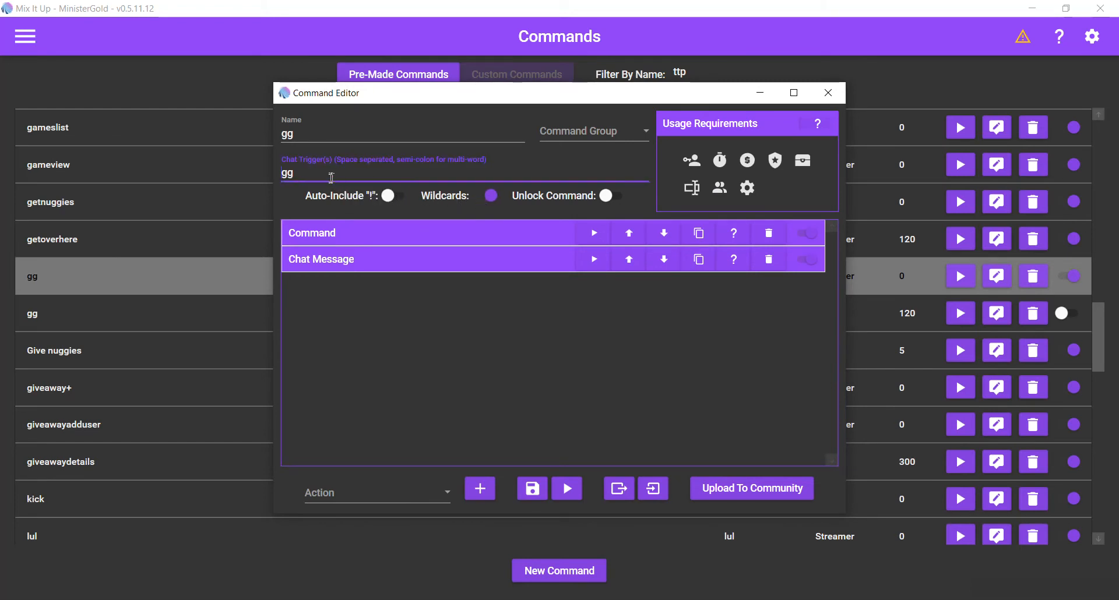
key(Home)
text(!)
click(535, 490)
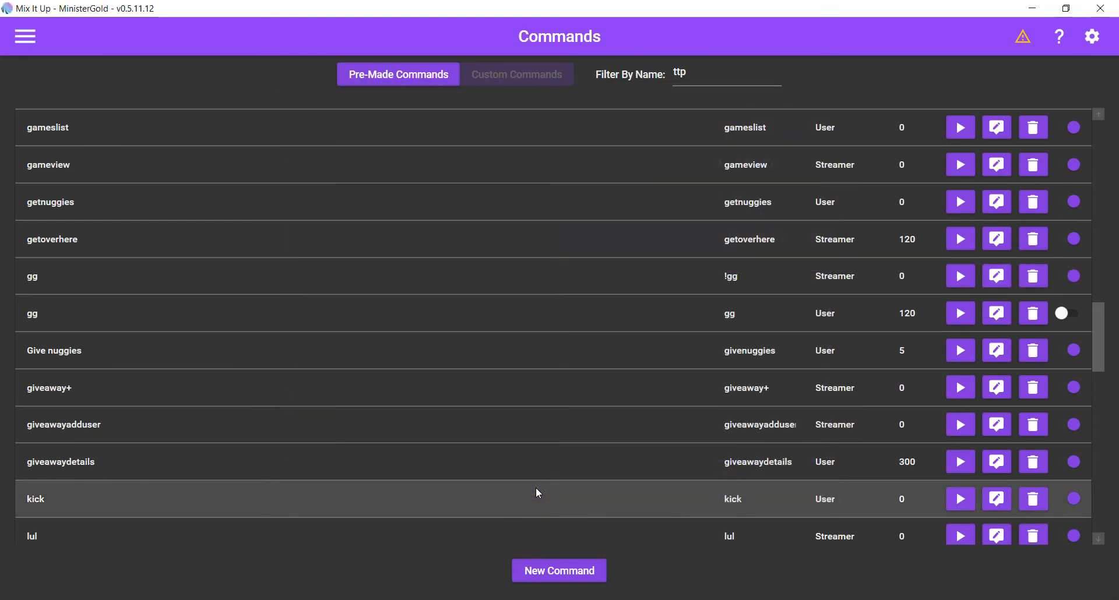
Step: Switch to OBS and send "YouTube someuser said: !gg" in the stream chat to test the wildcard trigger
key(alt+Tab)
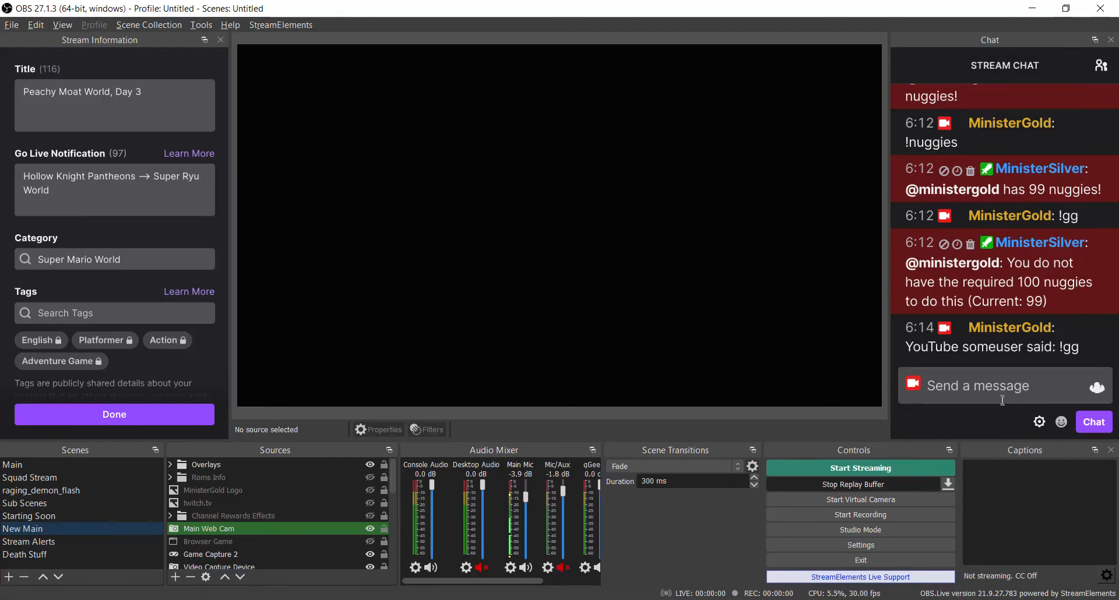
click(998, 398)
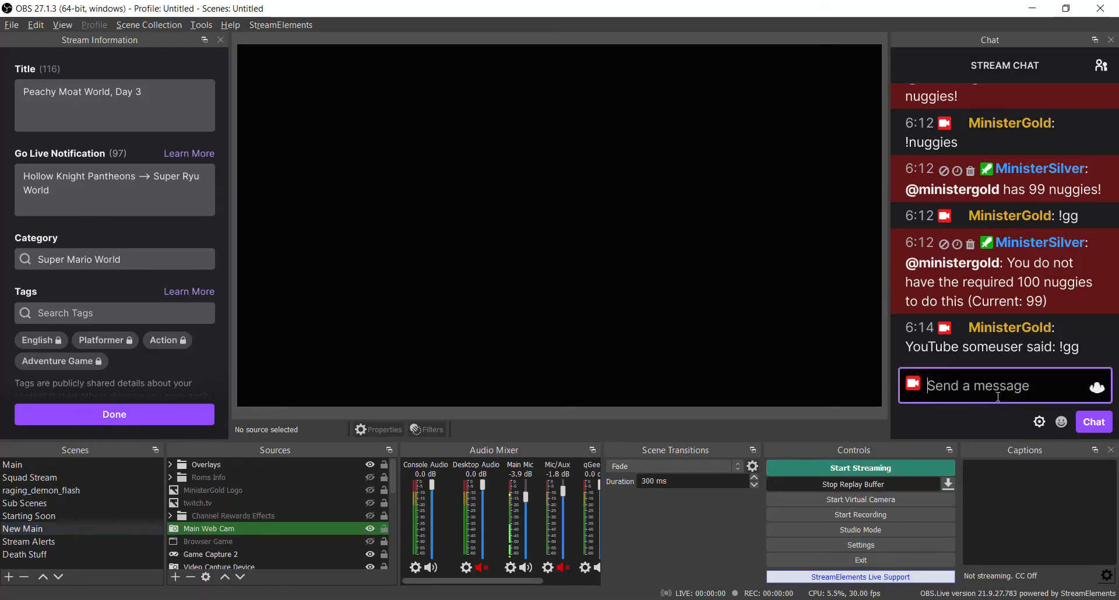
text(YouTube someuser said: !gg)
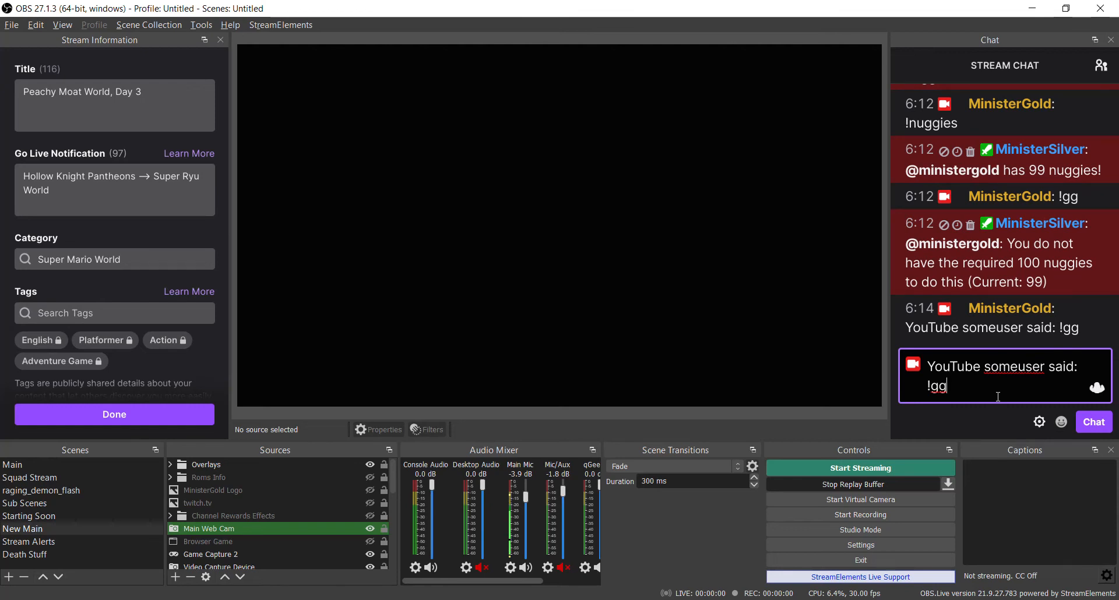
key(Return)
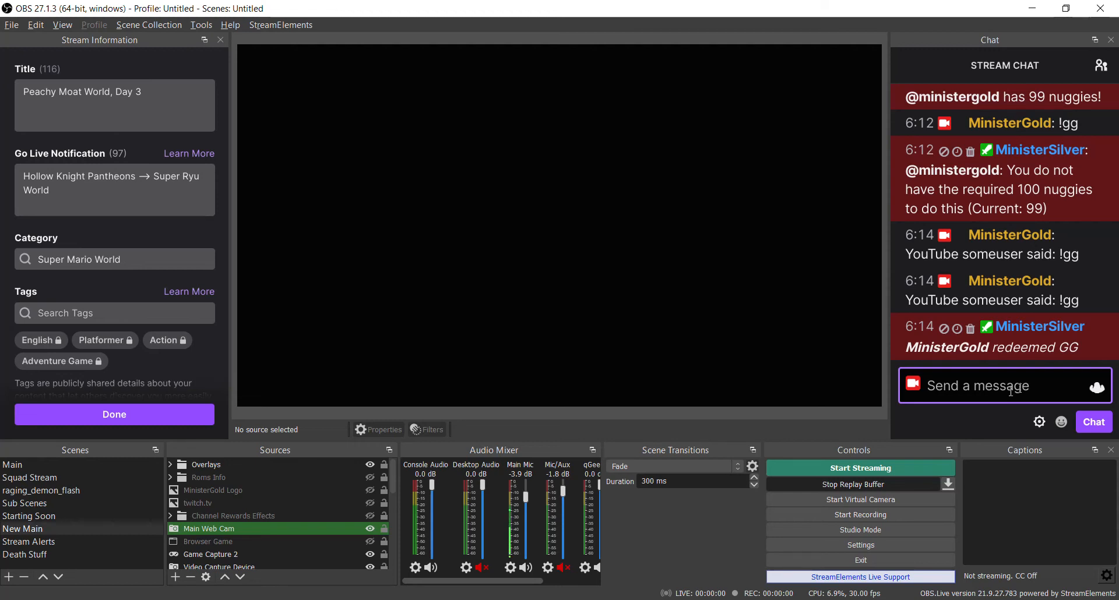
Step: Switch to Mix It Up, open the ttp command for editing, and examine the URL of its Web Request action
key(alt+Tab)
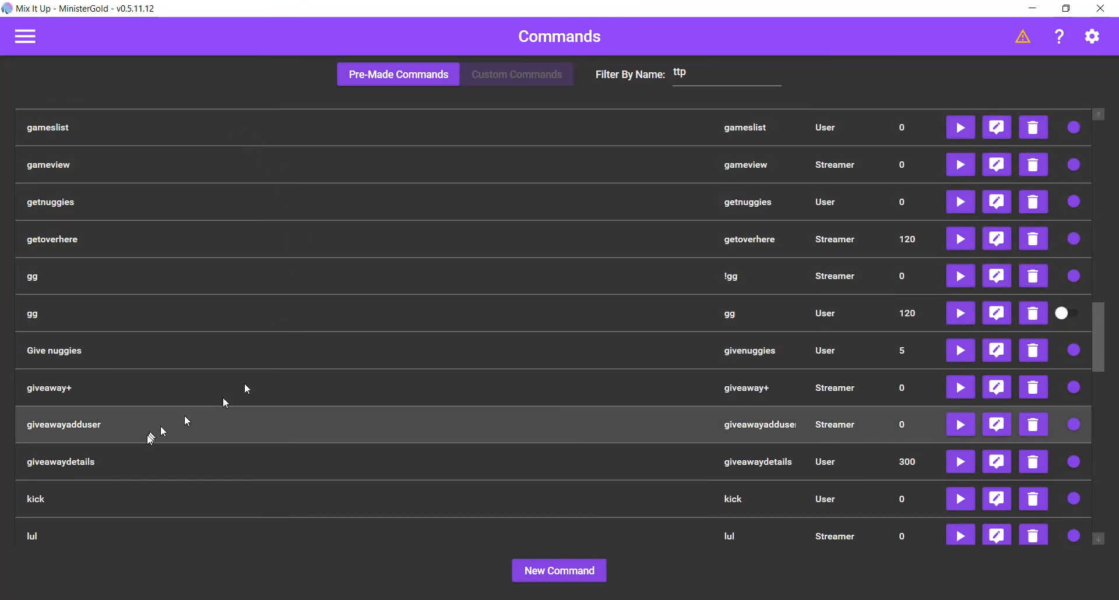
scroll(162, 415, down, 5)
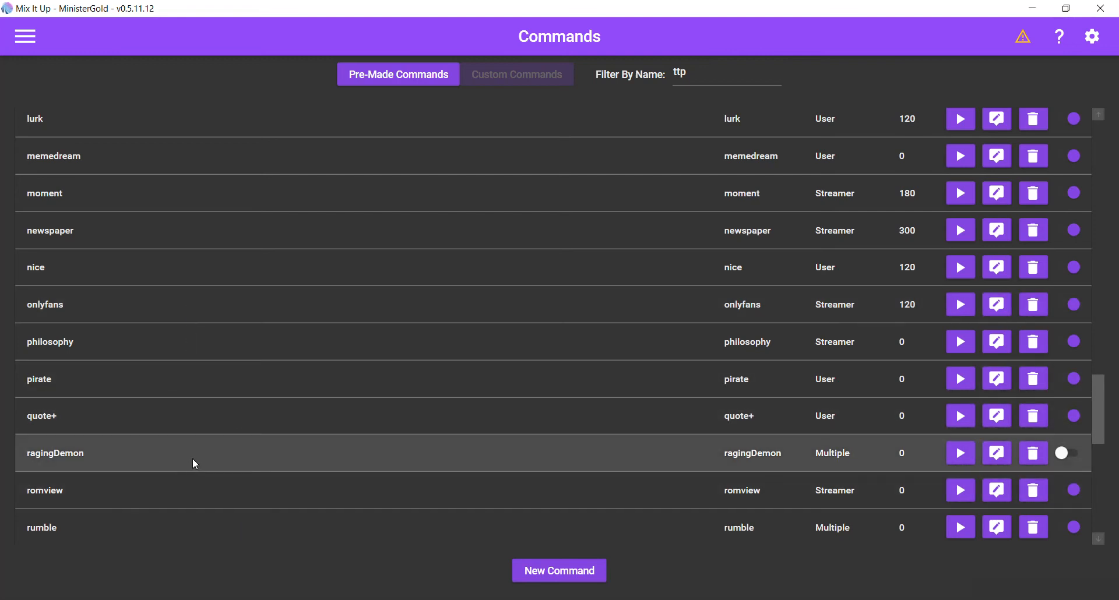
scroll(195, 464, down, 10)
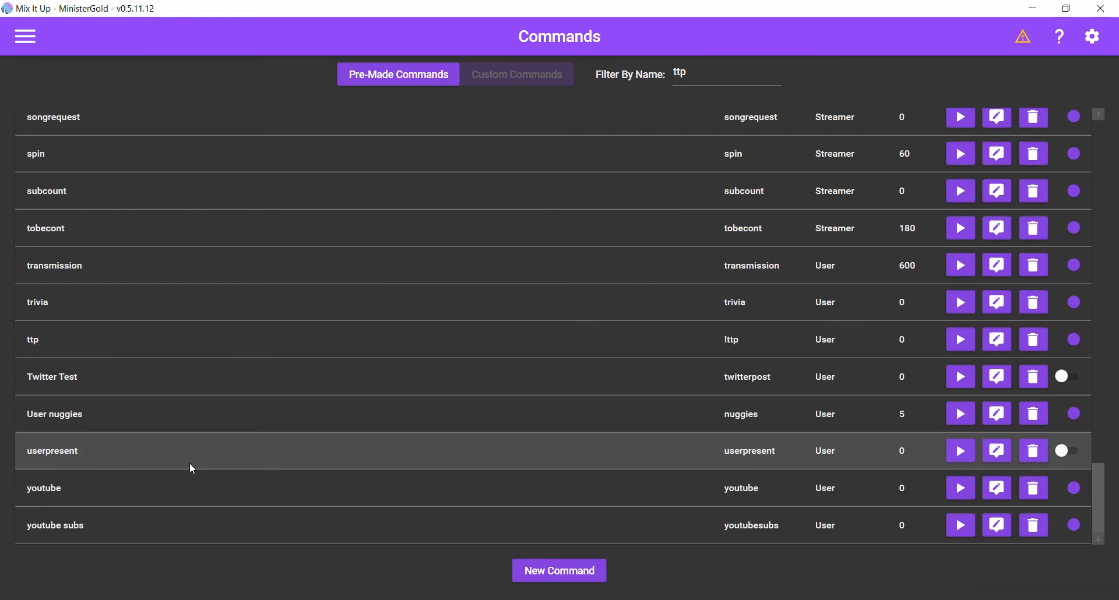
click(985, 347)
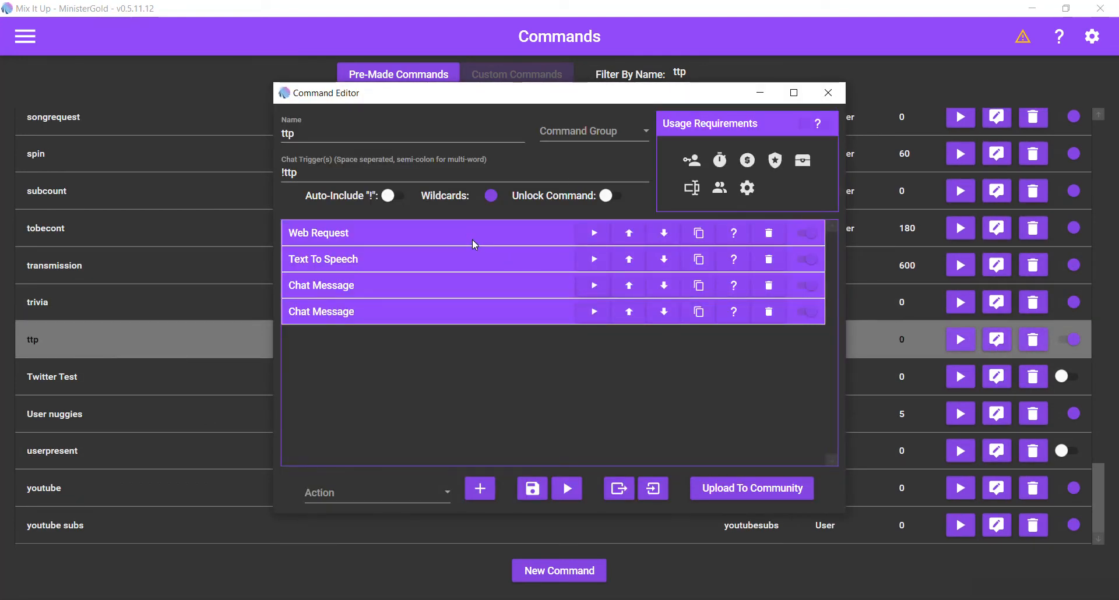
click(472, 239)
click(619, 289)
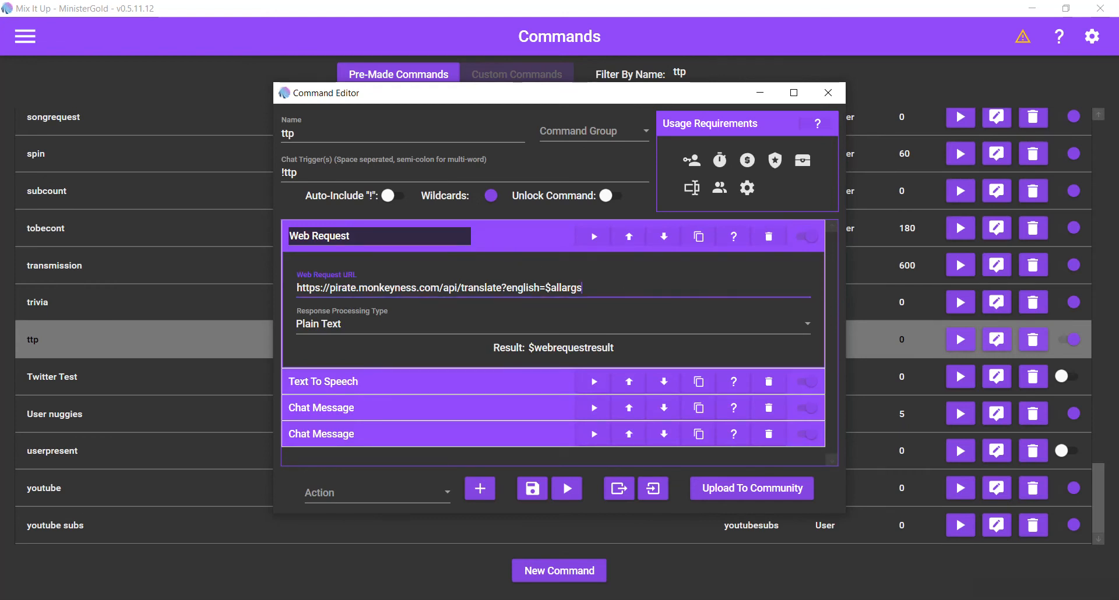
Step: Try $message in place of $allargs in the Web Request URL, restore $allargs, and save the ttp command
drag(619, 290, 545, 289)
text($message)
key(ctrl+BackSpace)
text($allrgs)
key(BackSpace)
key(BackSpace)
key(BackSpace)
text(args)
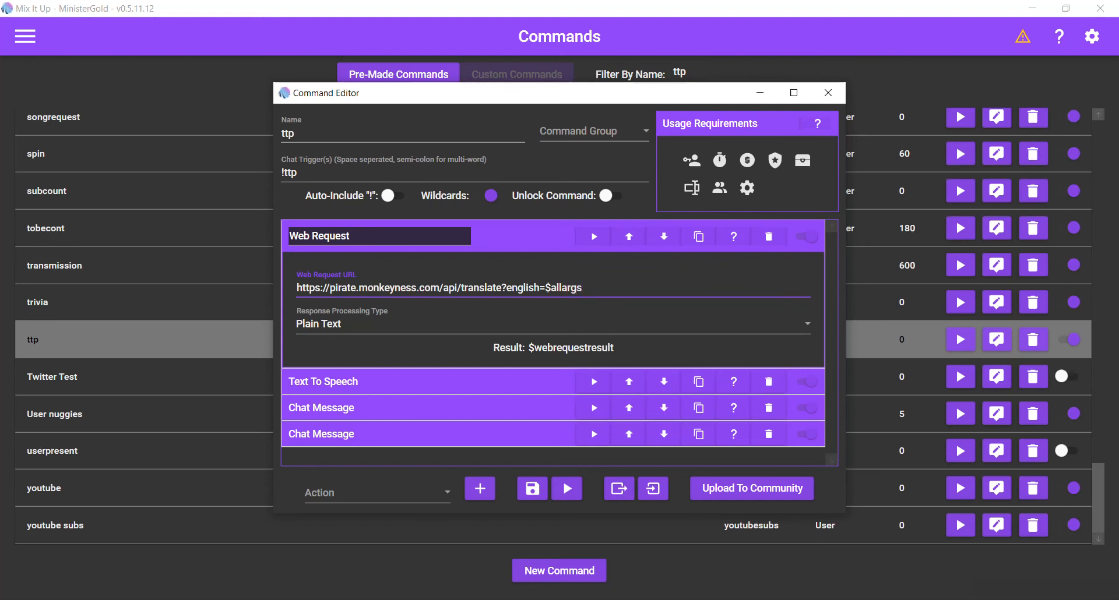
click(540, 493)
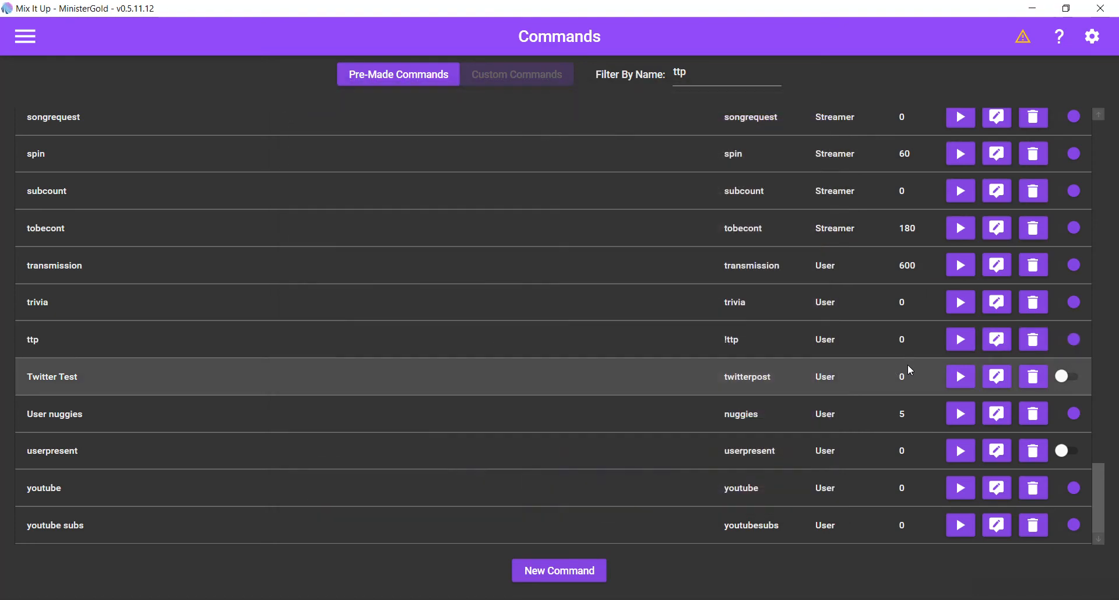
key(alt+Tab)
key(alt+Tab)
key(alt+Tab)
key(alt+shift+Tab)
key(alt+shift+Tab)
key(alt+Tab)
key(alt+shift+Tab)
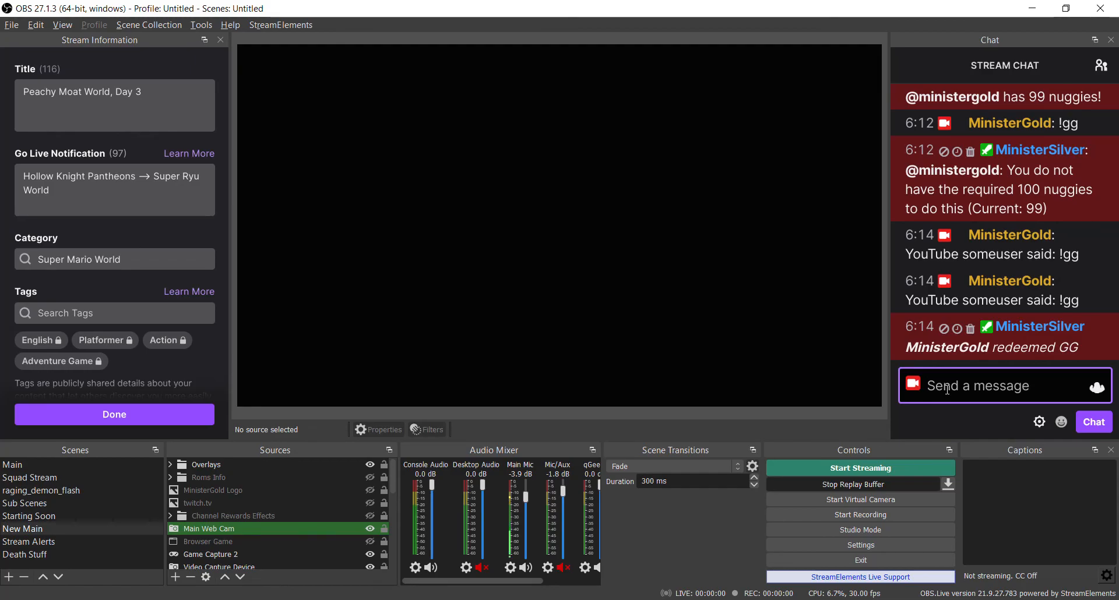
key(alt+Tab)
key(alt+Tab)
key(alt+shift+Tab)
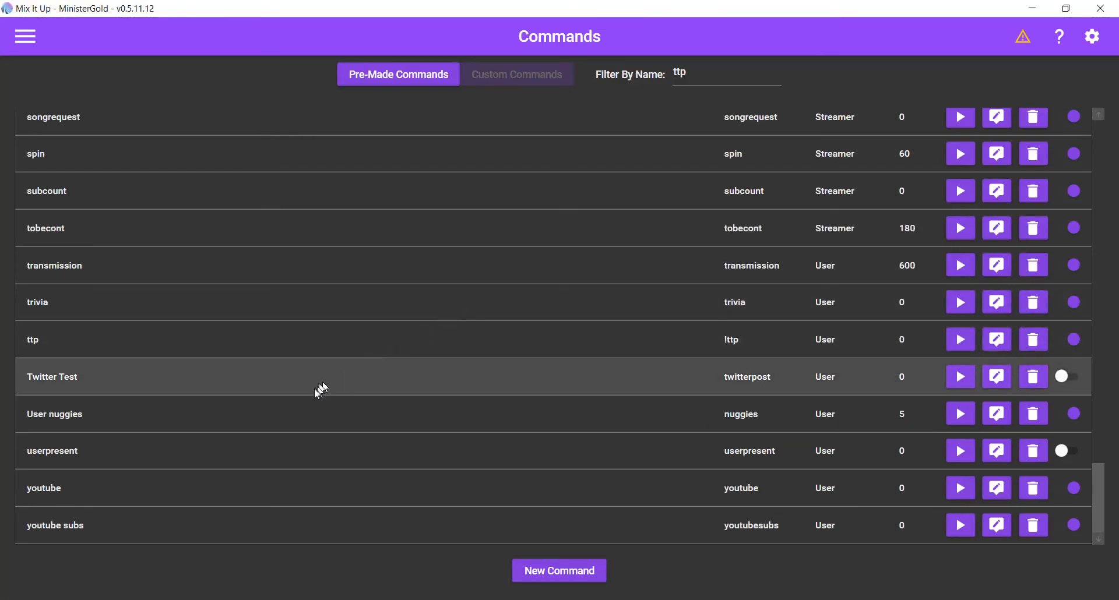
Step: Reopen the ttp command to review its trigger and action list, and save it
click(997, 340)
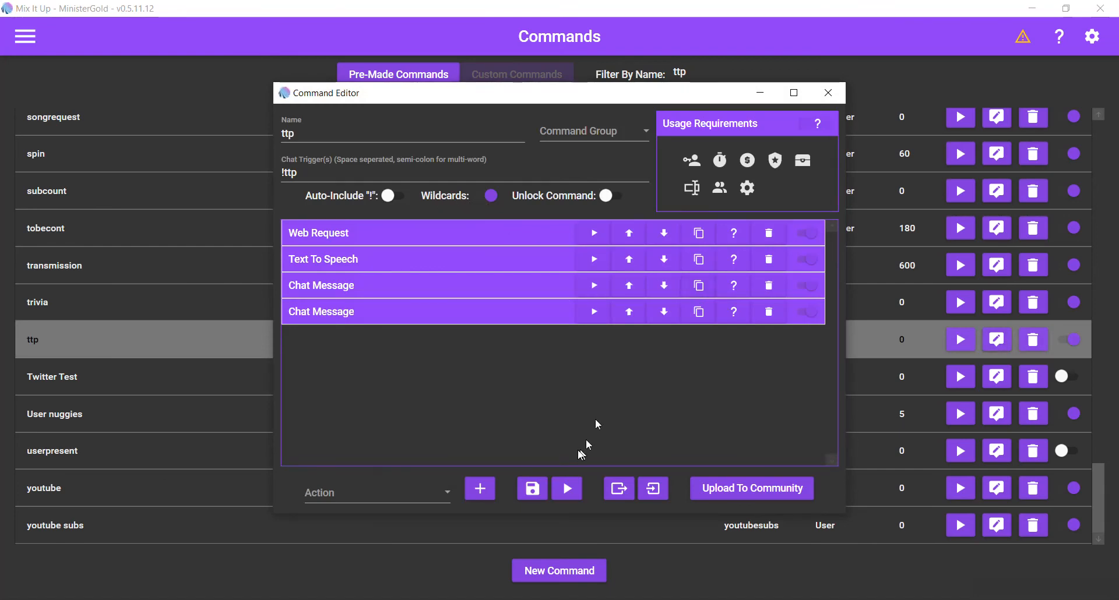
click(532, 489)
Step: Switch to OBS and send "Some youtube user !ttp hey. im some random youtube user using a command that is in mixitup" in the stream chat
key(alt+Tab)
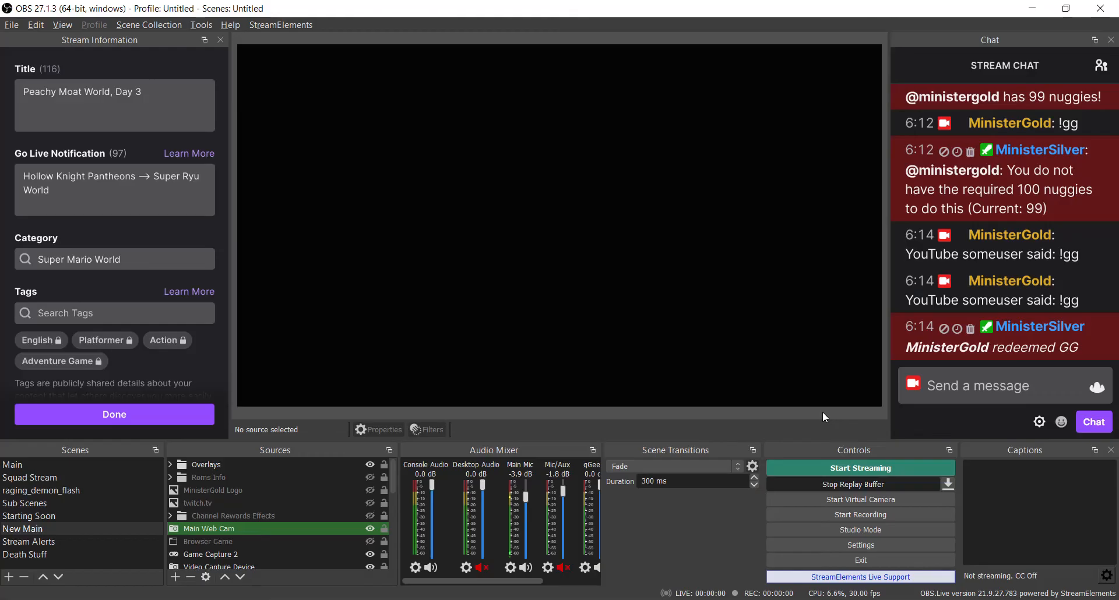
click(983, 389)
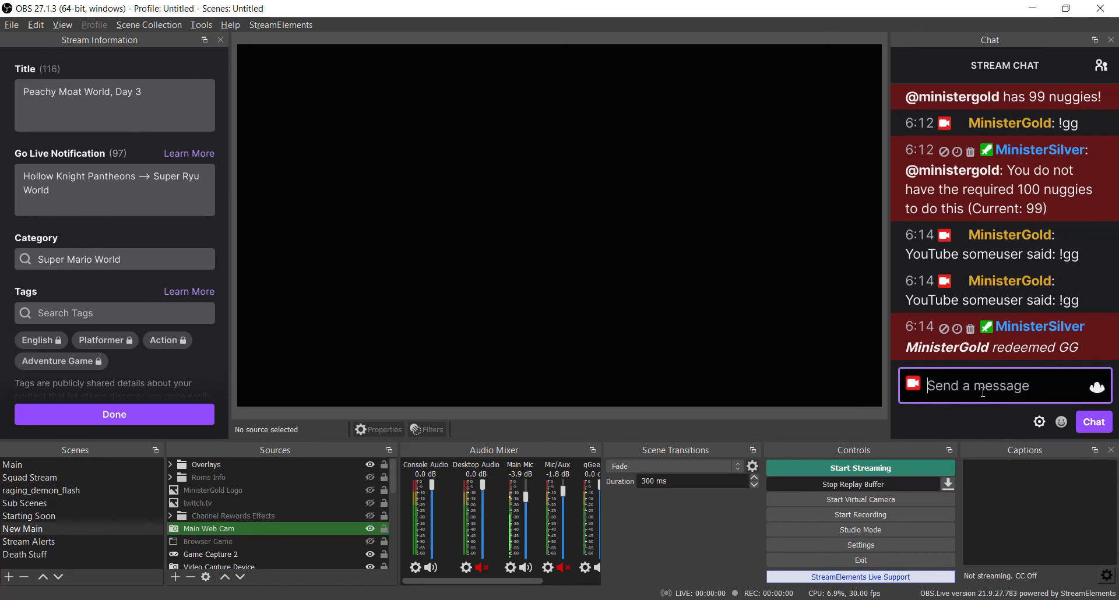
text(Some youtube us)
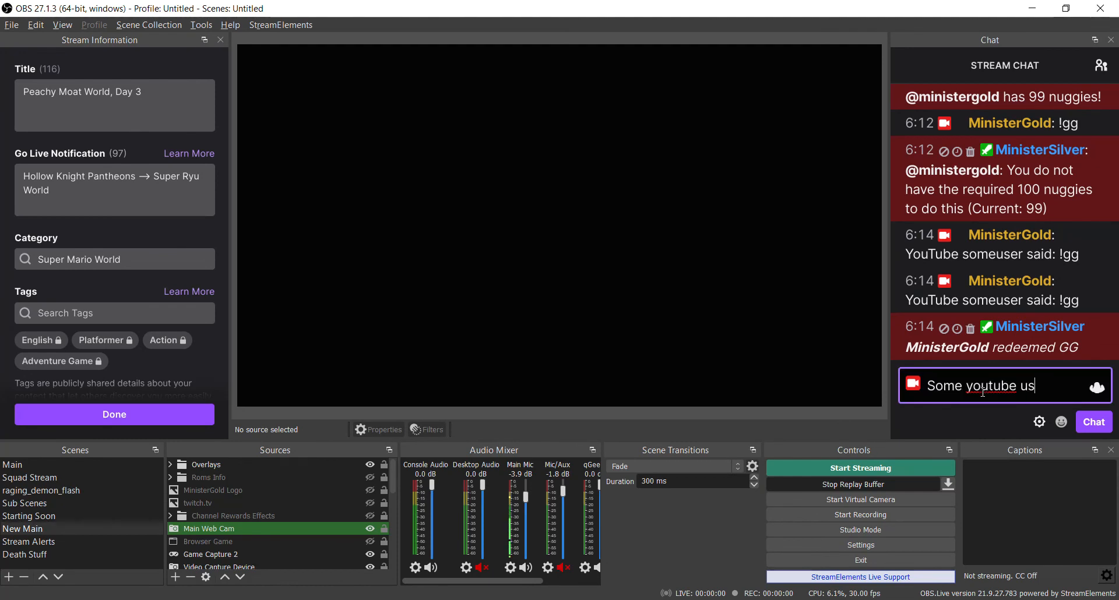
text(er !ttp hey. im)
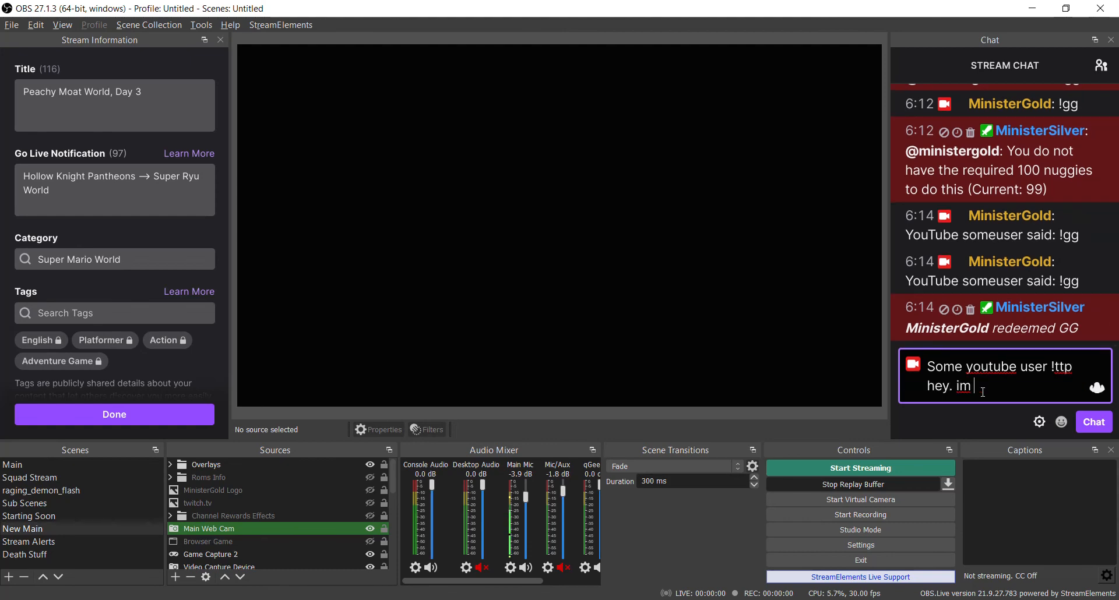
text( some random  youtube use)
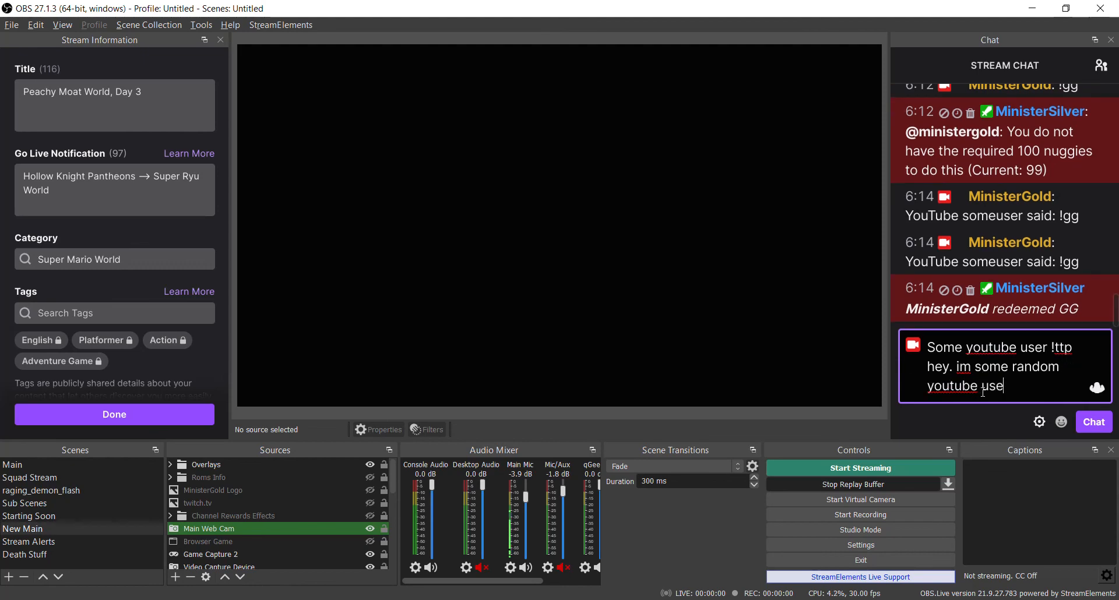
text(r using a command)
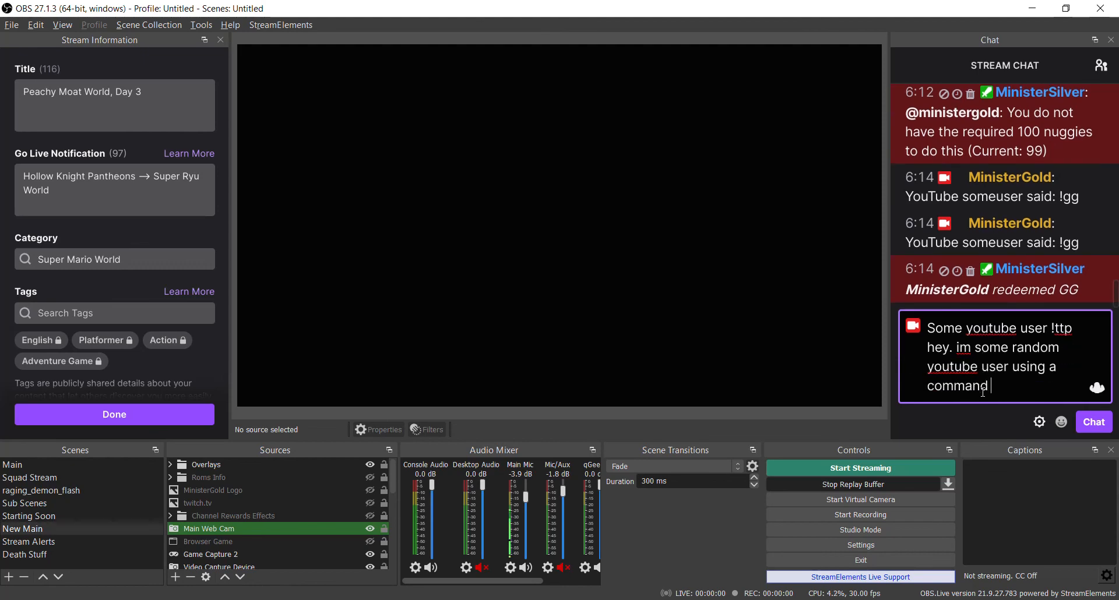
text( that is in mixit up)
key(BackSpace)
key(BackSpace)
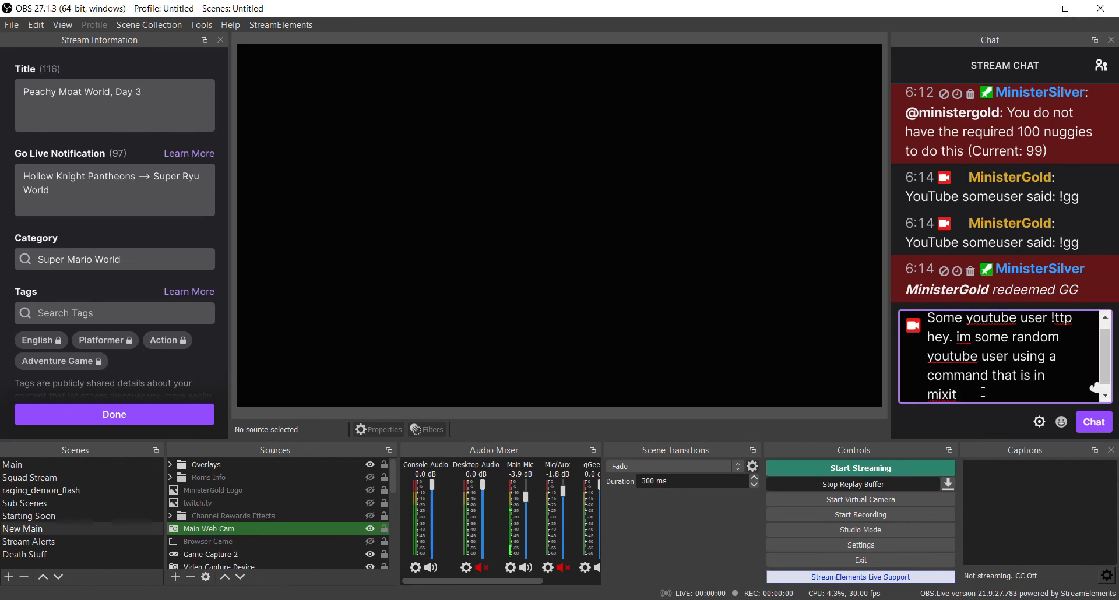
text(up)
key(Return)
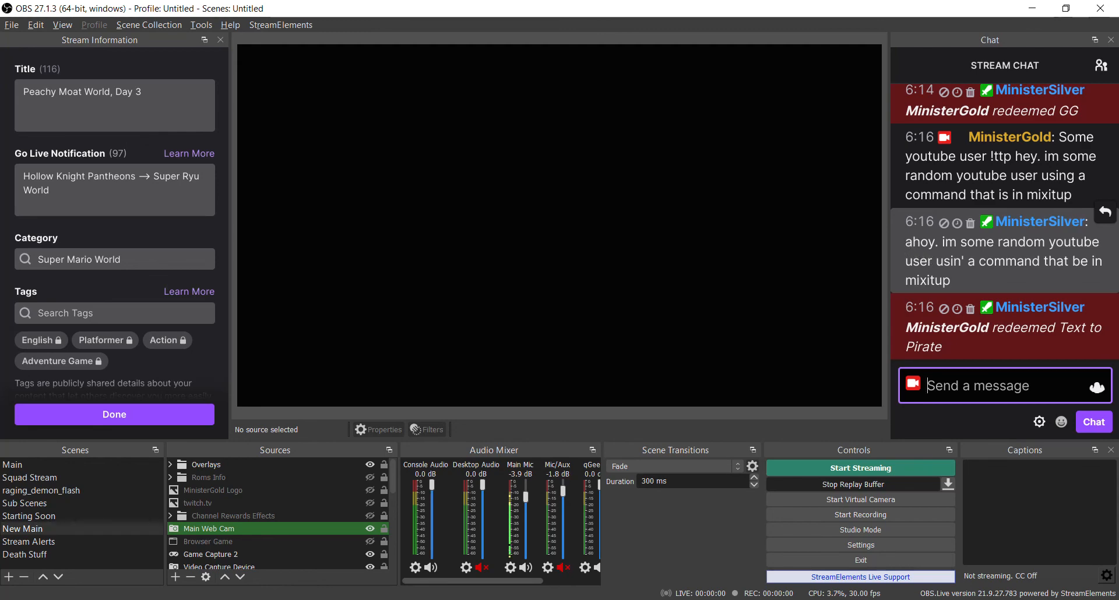
Step: Examine the bot's pirate reply in the stream chat against the text following !ttp in the sent message
drag(906, 244, 913, 244)
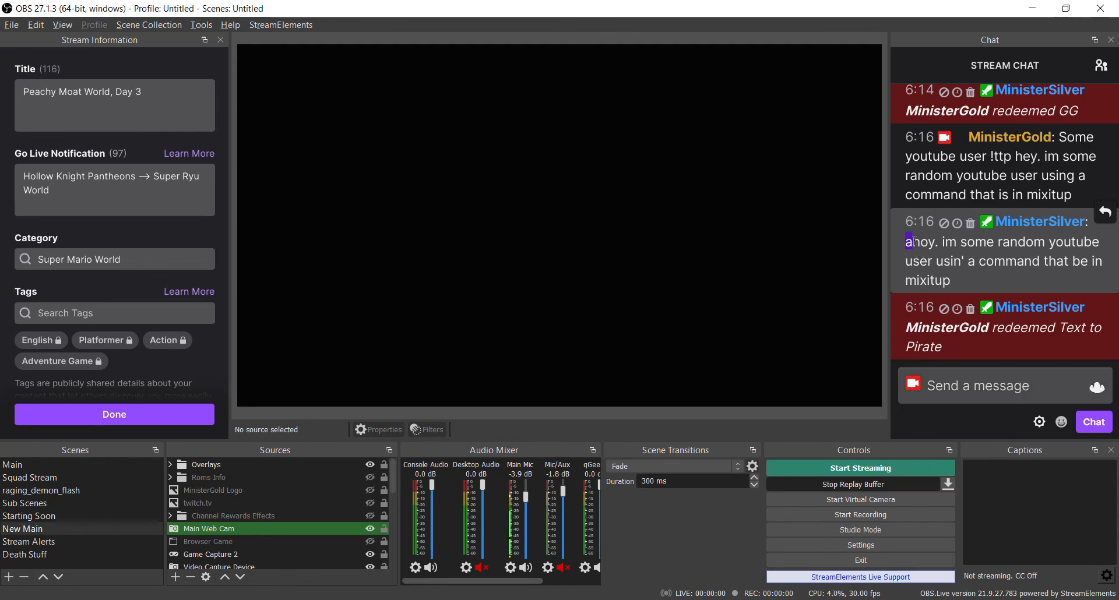
scroll(1025, 197, up, 1)
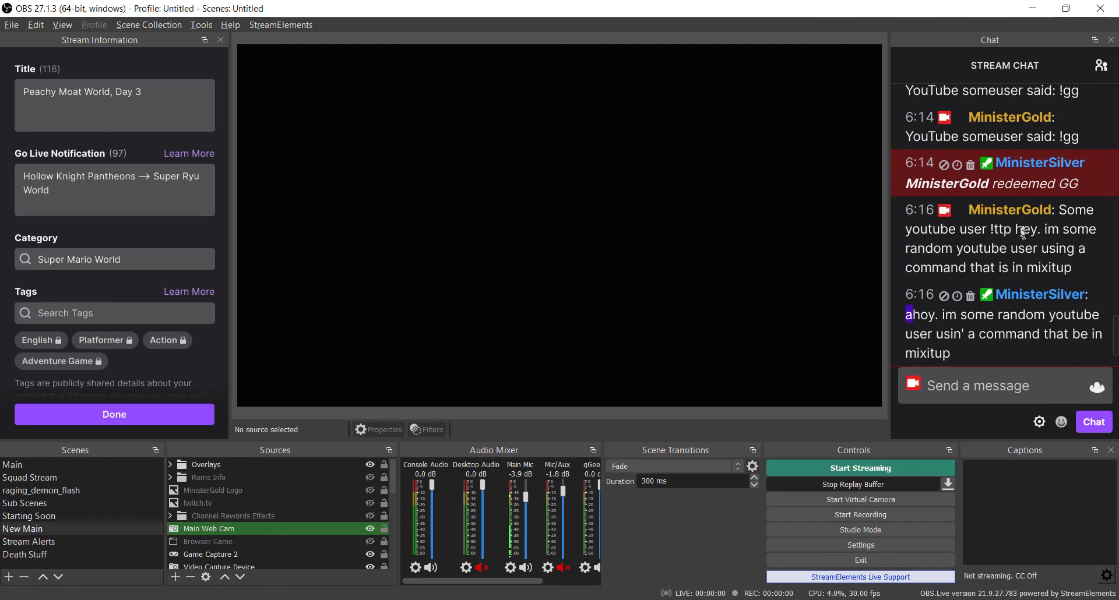
drag(1016, 226, 1071, 267)
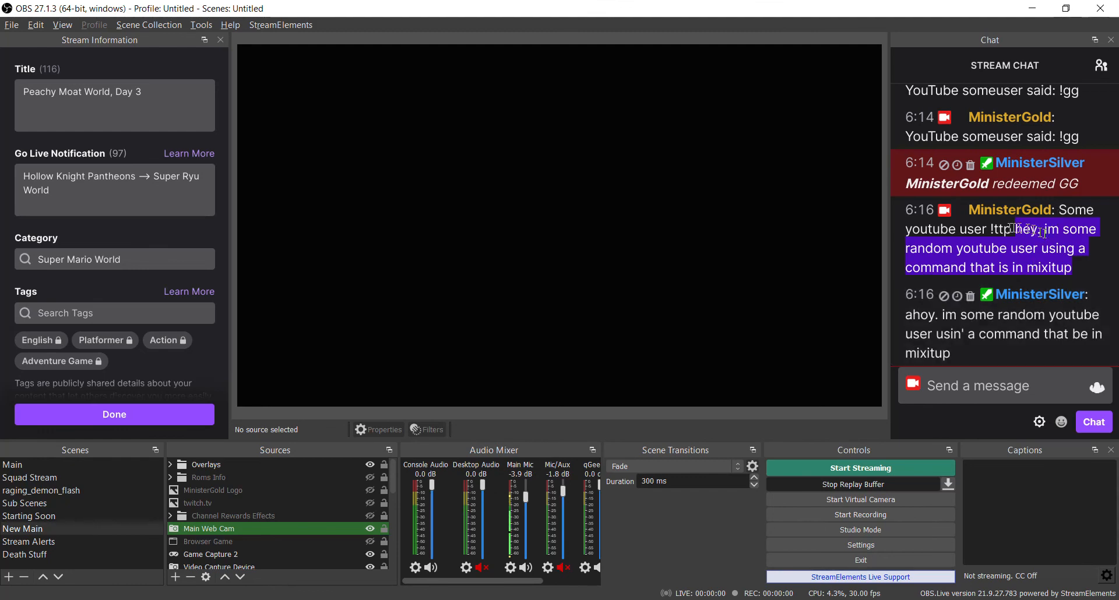
drag(987, 229, 1059, 207)
click(1058, 248)
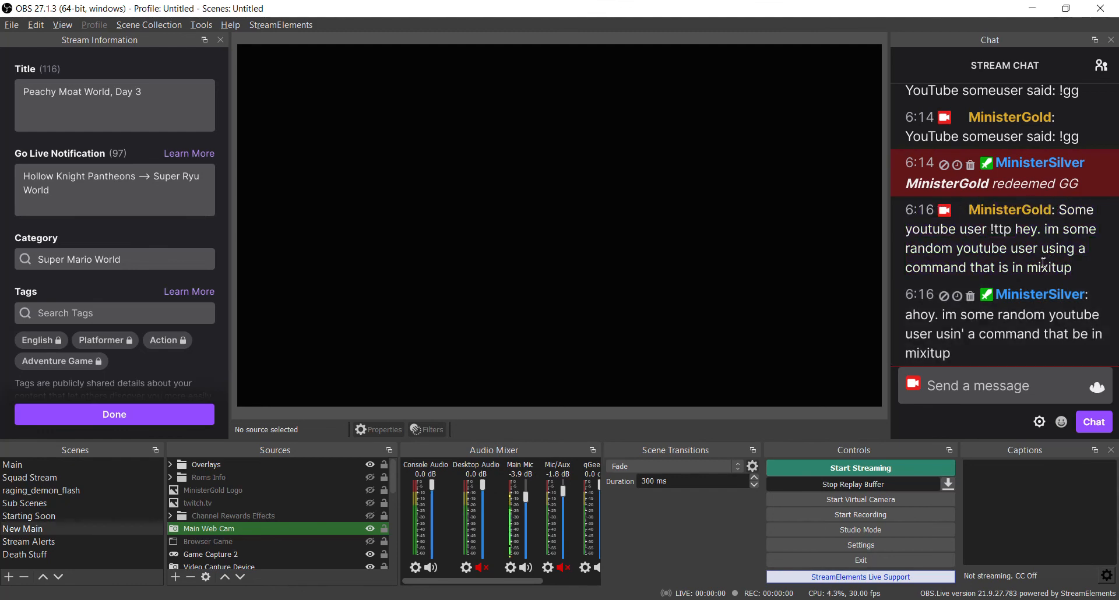